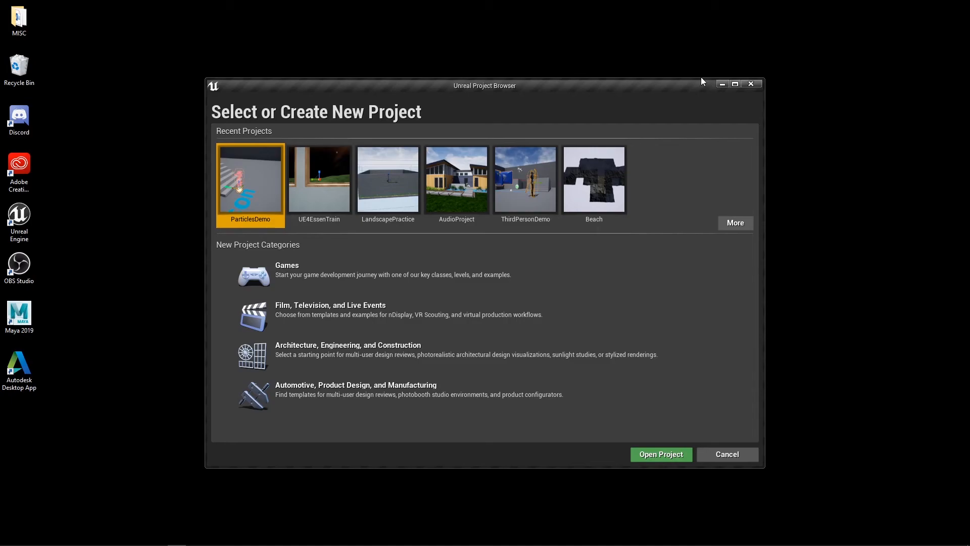
Create a Games project from the Third Person template, named MMC170_Particles
left_click(461, 265)
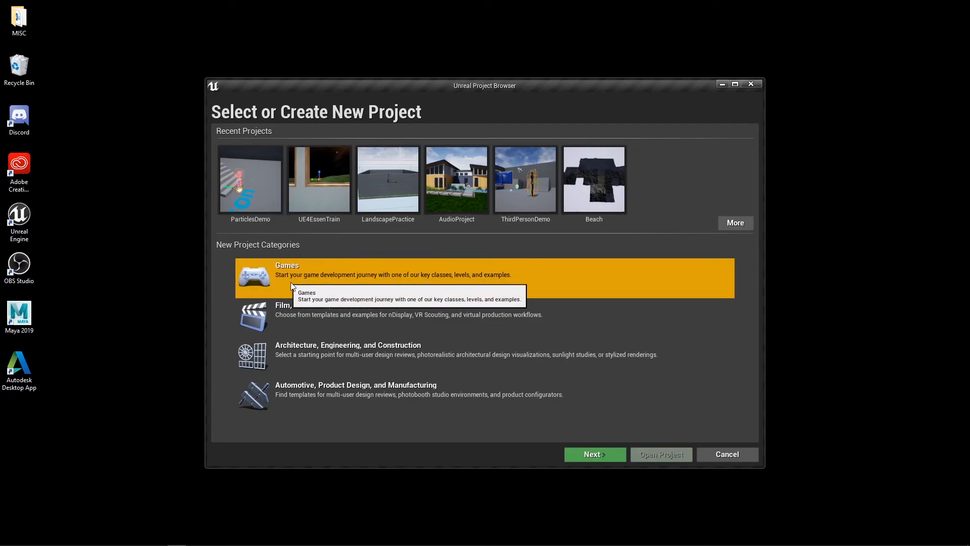
left_click(602, 455)
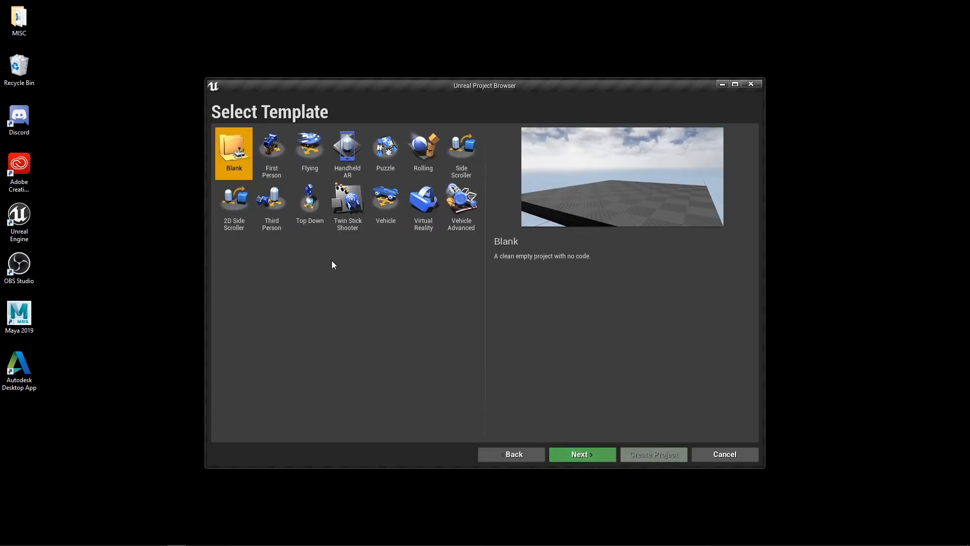
left_click(277, 218)
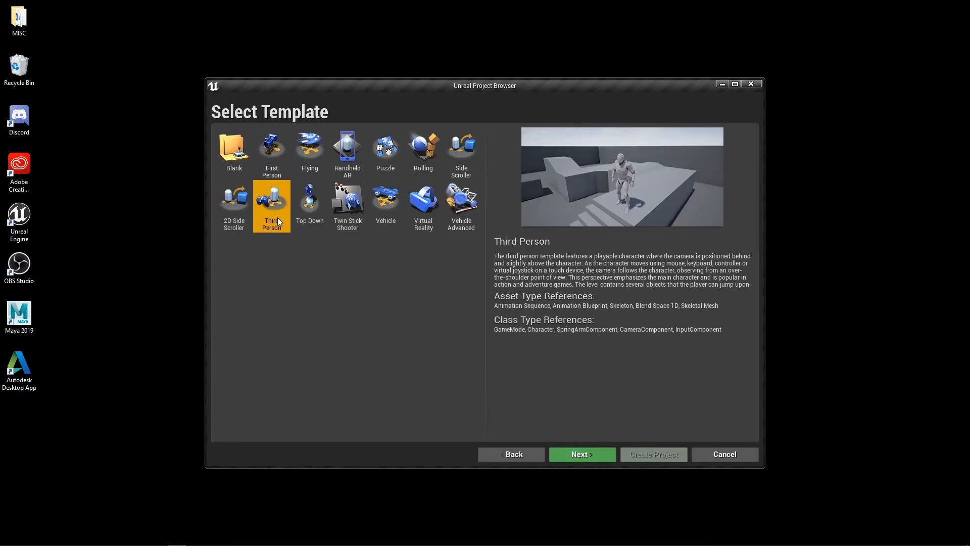
left_click(596, 453)
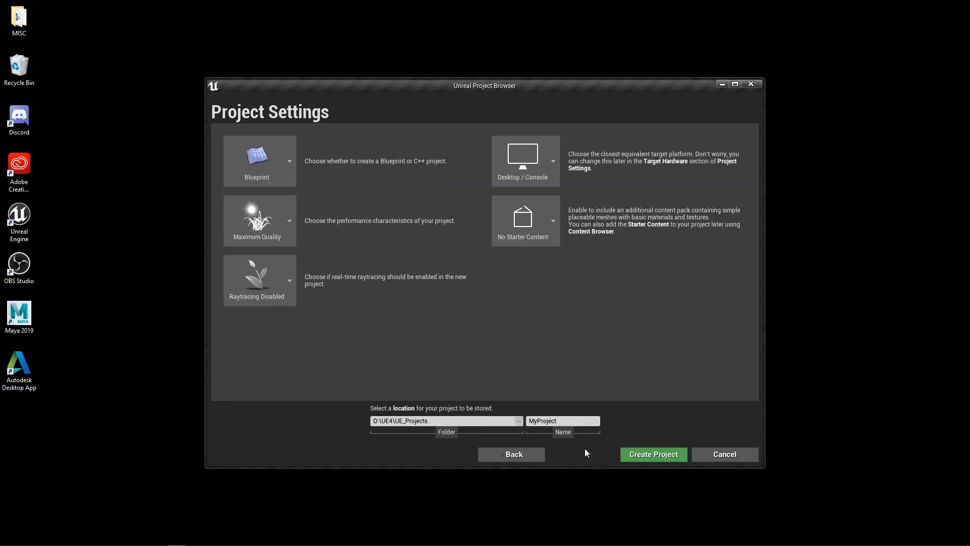
double_click(551, 421)
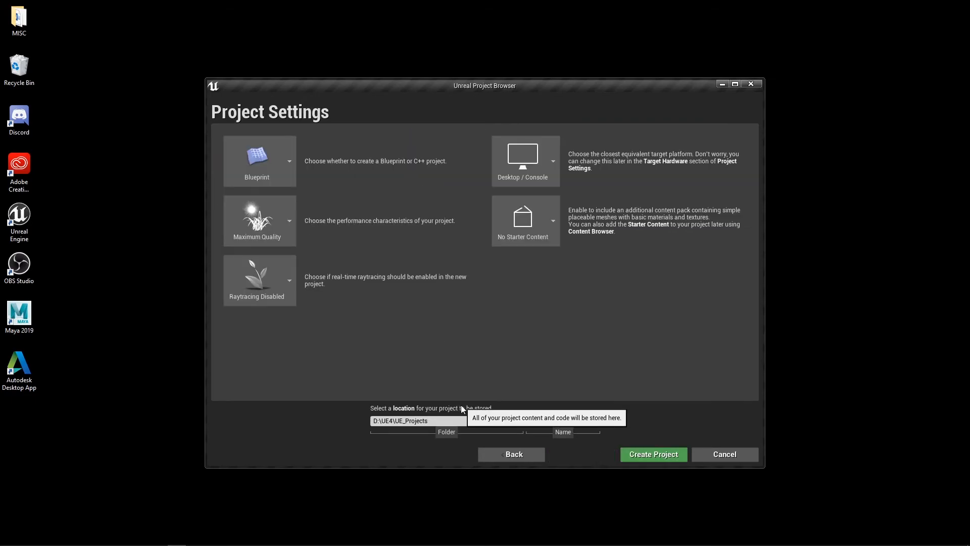
type("MMC170_Particles")
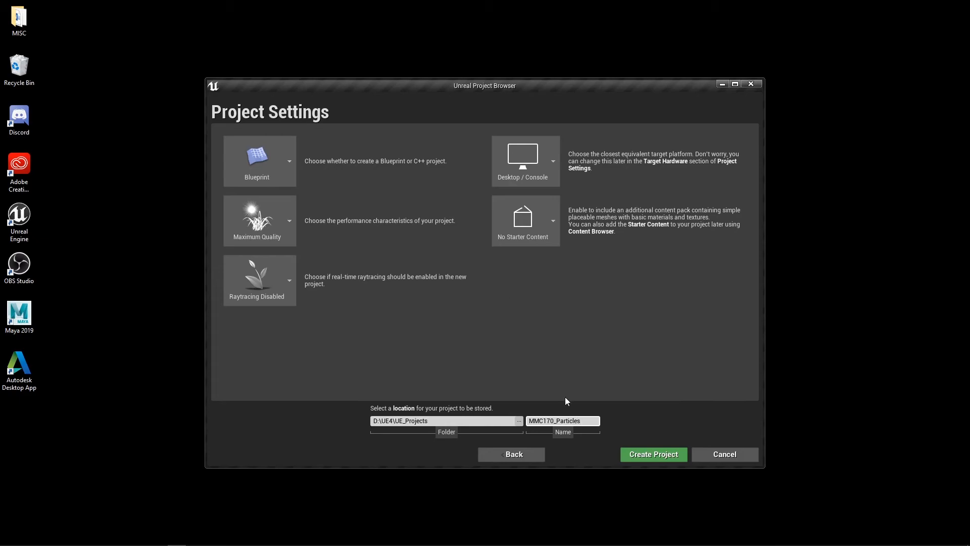
left_click(643, 455)
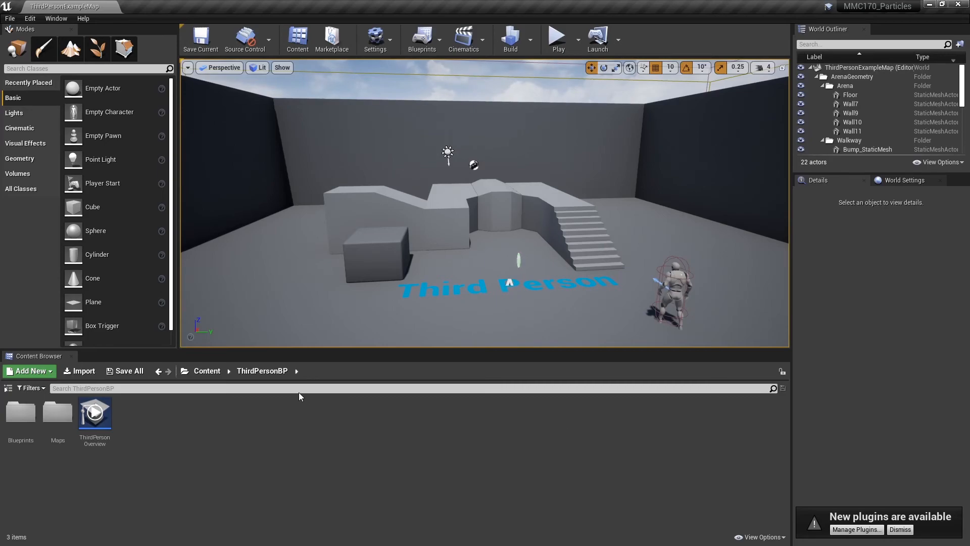
Create a new folder named ParticleAssets directly inside the Content folder
left_click(211, 374)
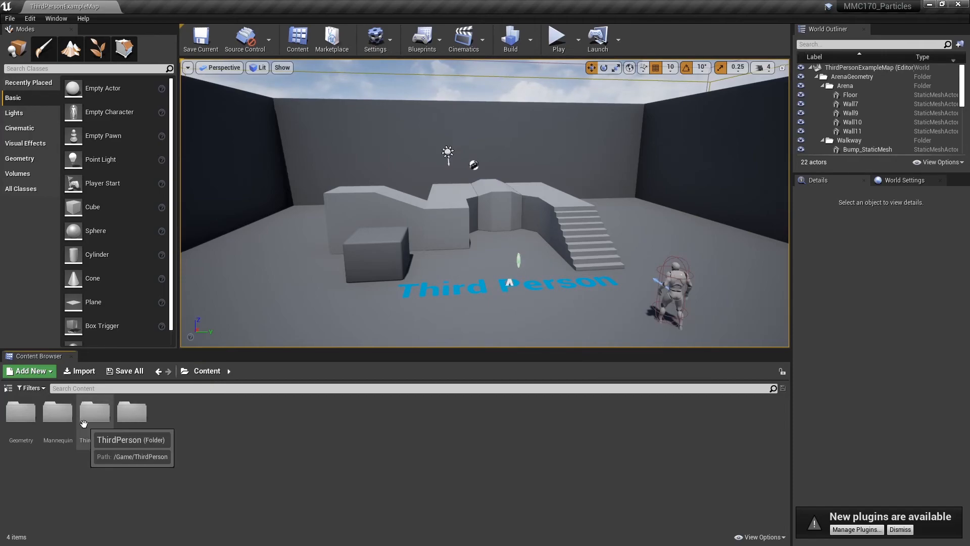
left_click(42, 376)
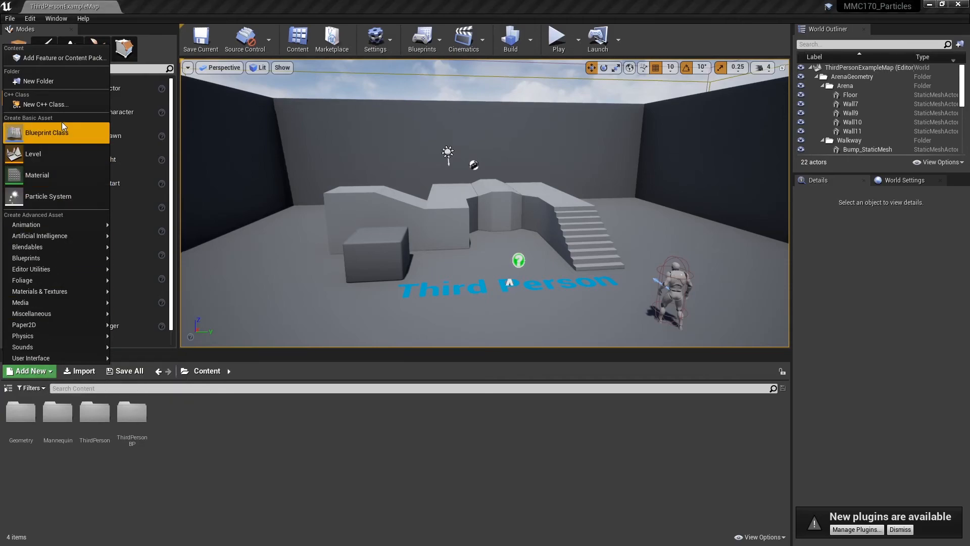
left_click(50, 80)
type("Particle")
key("BackSpace")
key("BackSpace")
key("BackSpace")
key("BackSpace")
type("icleAssets")
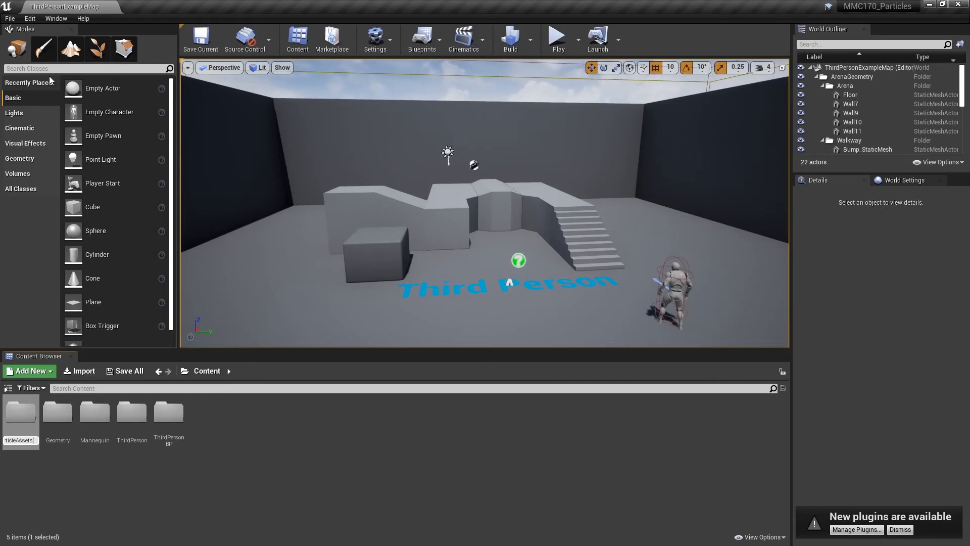
key("Return")
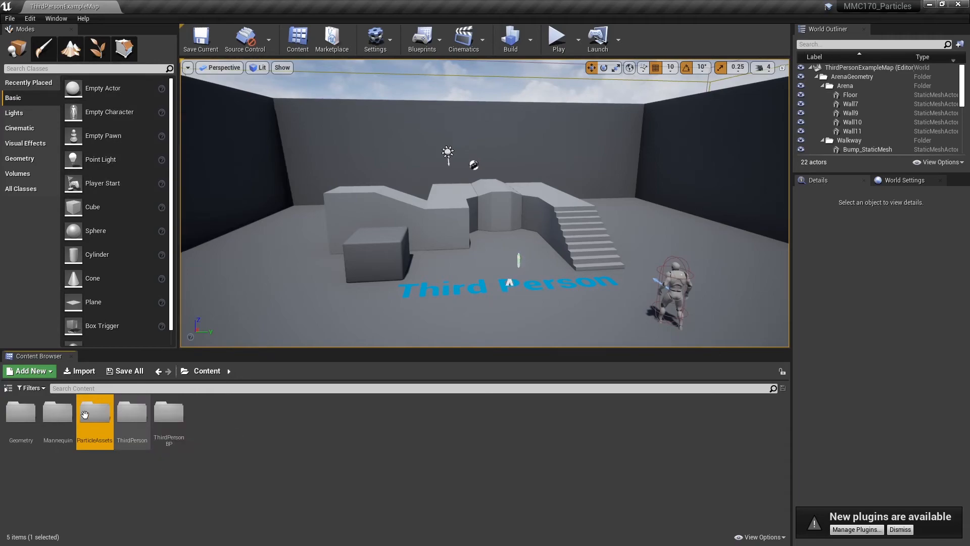
Create a Particle System named exampleParticle inside the ParticleAssets folder
double_click(107, 423)
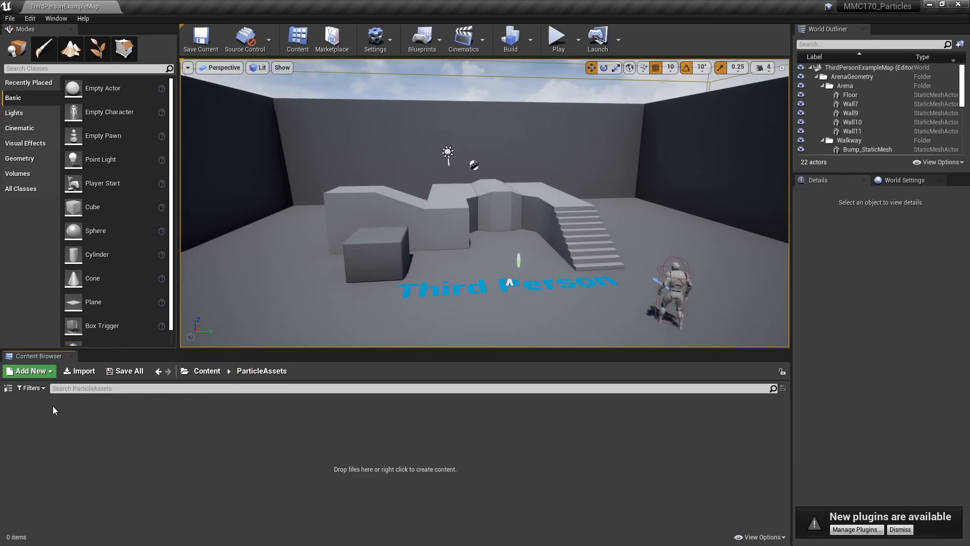
left_click(41, 373)
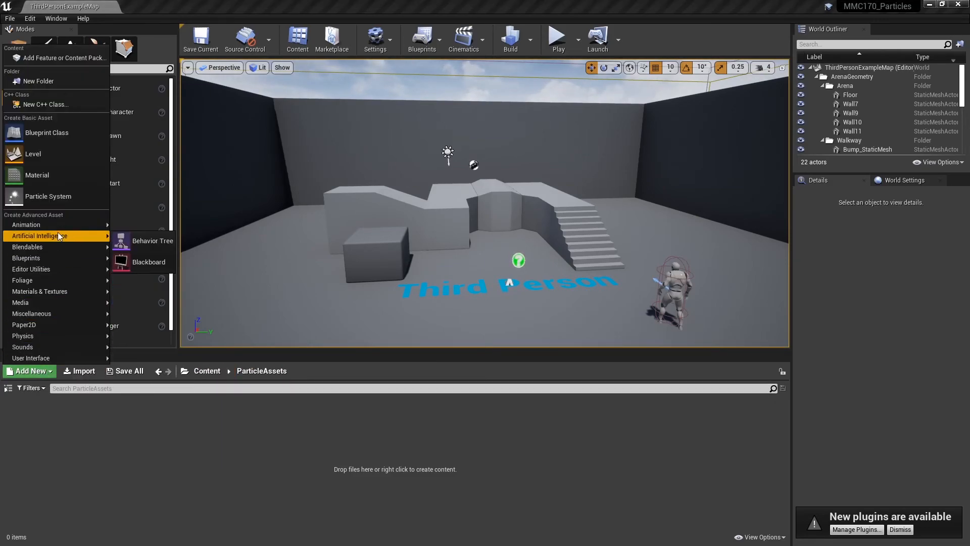
left_click(53, 200)
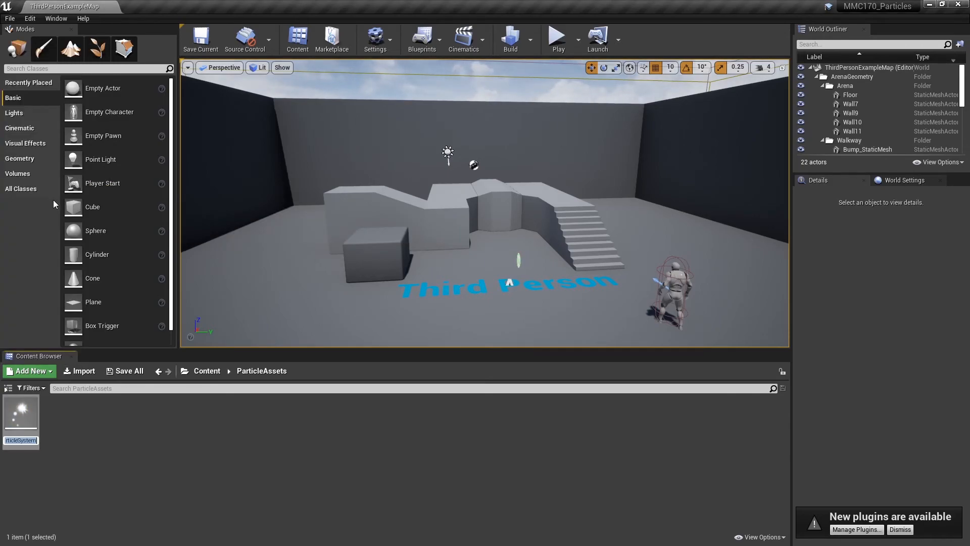
type("example")
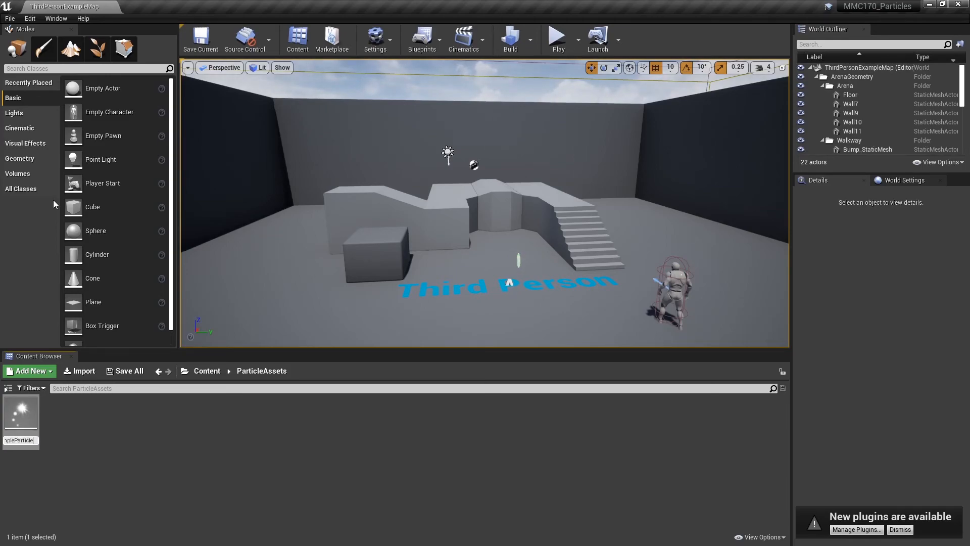
key("Return")
Open the exampleParticle particle system for editing and shift its editor window slightly
mouse_move(20, 428)
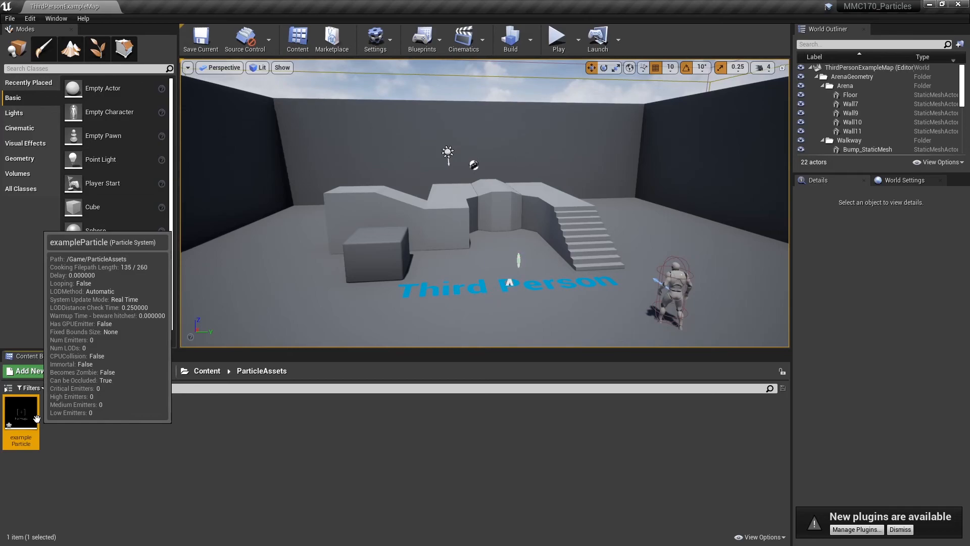
double_click(35, 418)
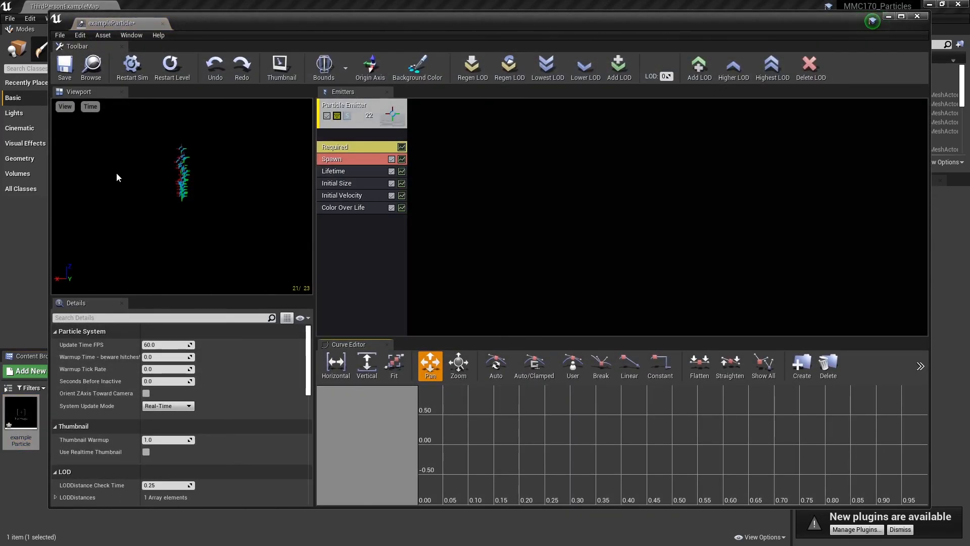
left_click_drag(222, 24, 206, 25)
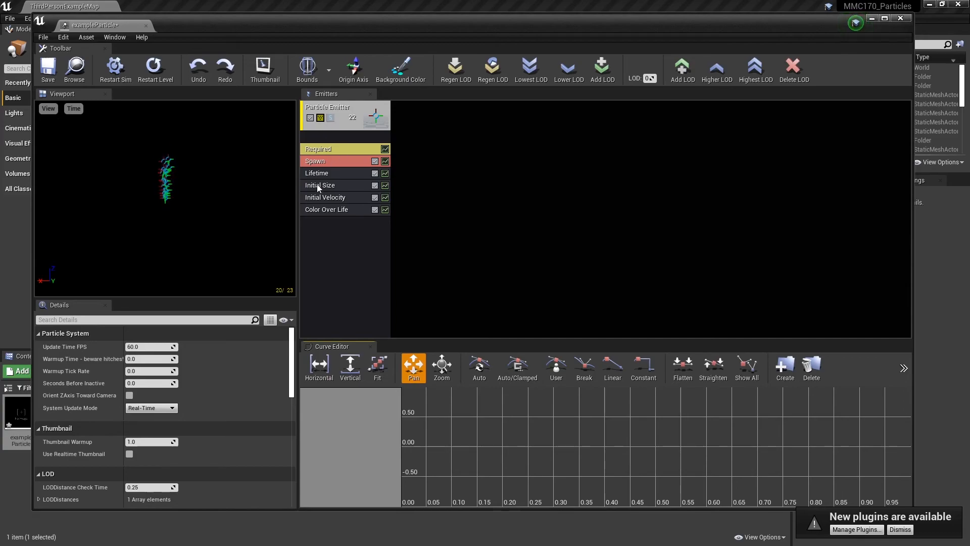
Examine the settings of the Required, Spawn, Lifetime and Initial Size modules and of the Particle Emitter itself
left_click(334, 148)
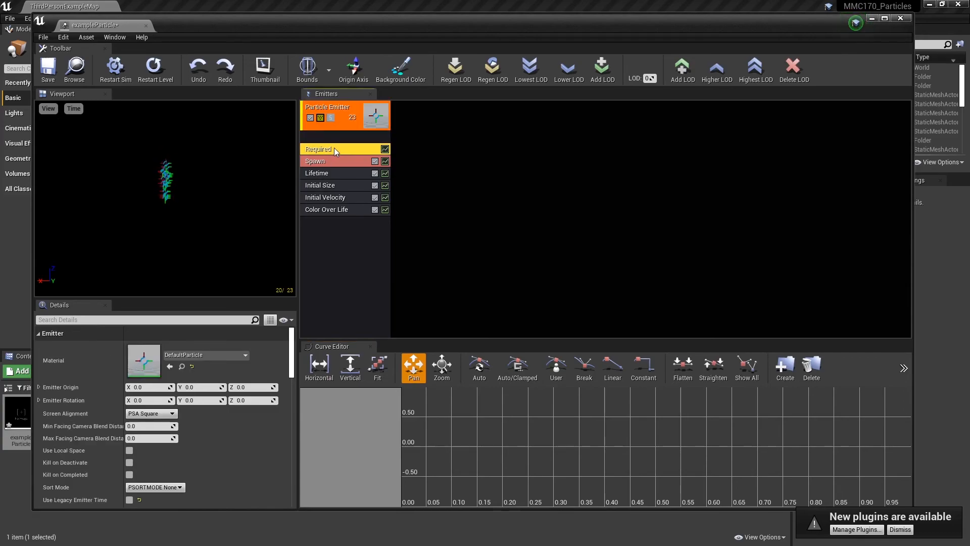
left_click(335, 159)
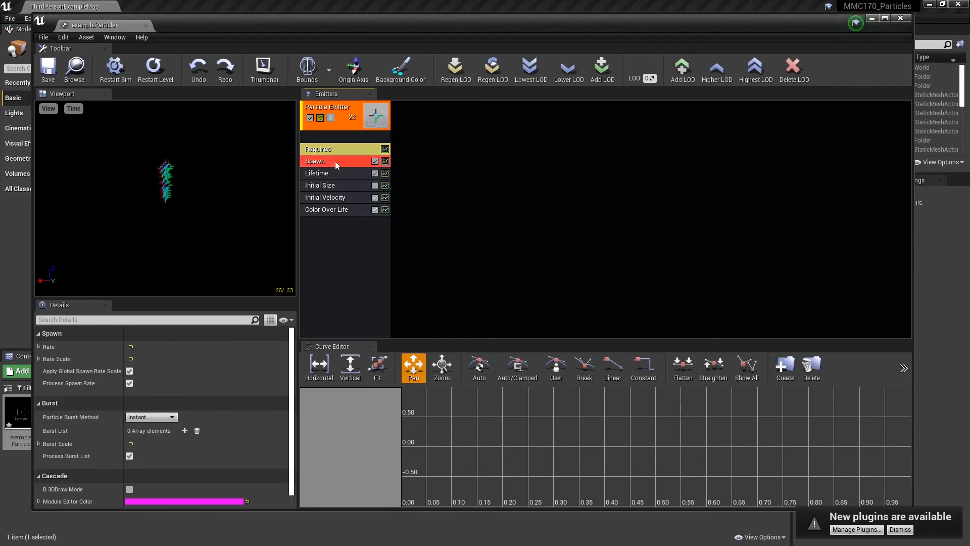
left_click(334, 172)
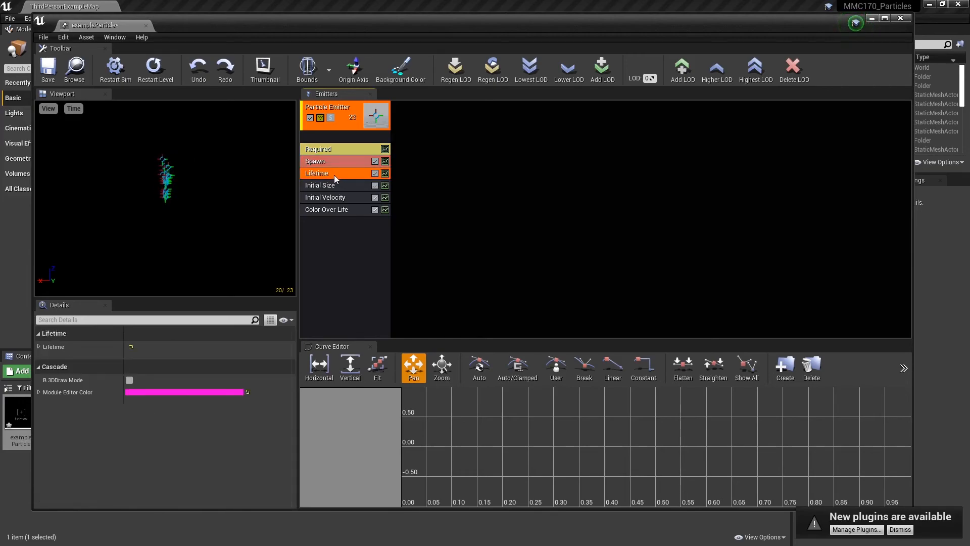
left_click(335, 187)
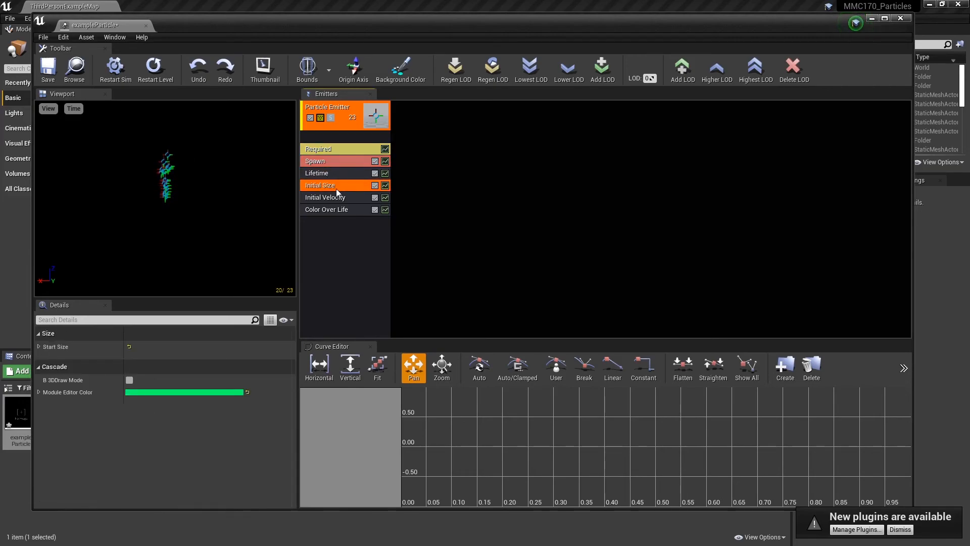
left_click(41, 346)
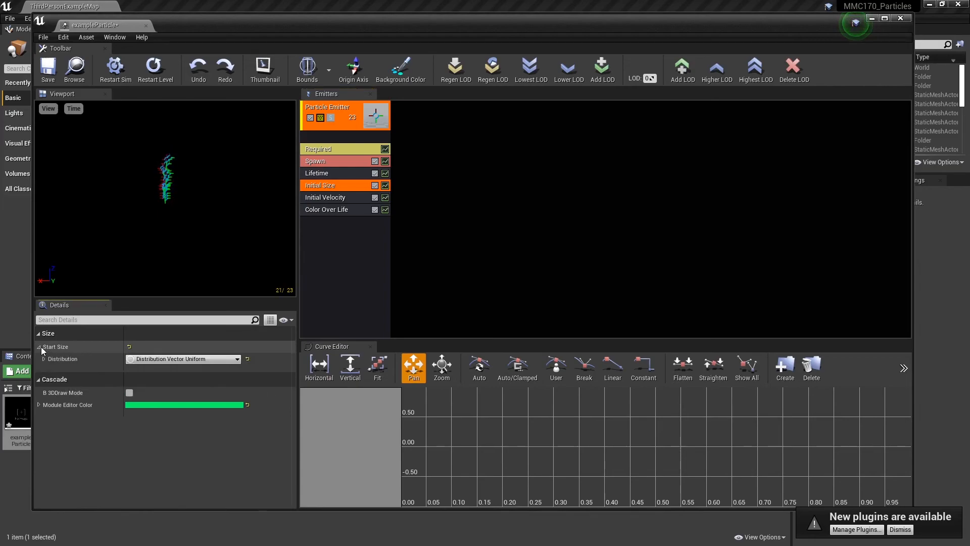
left_click(39, 405)
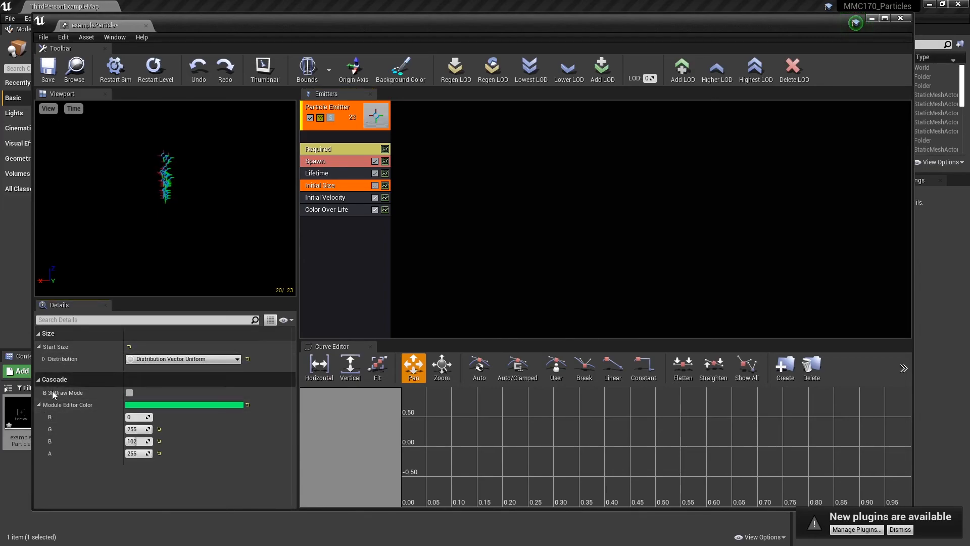
left_click(335, 149)
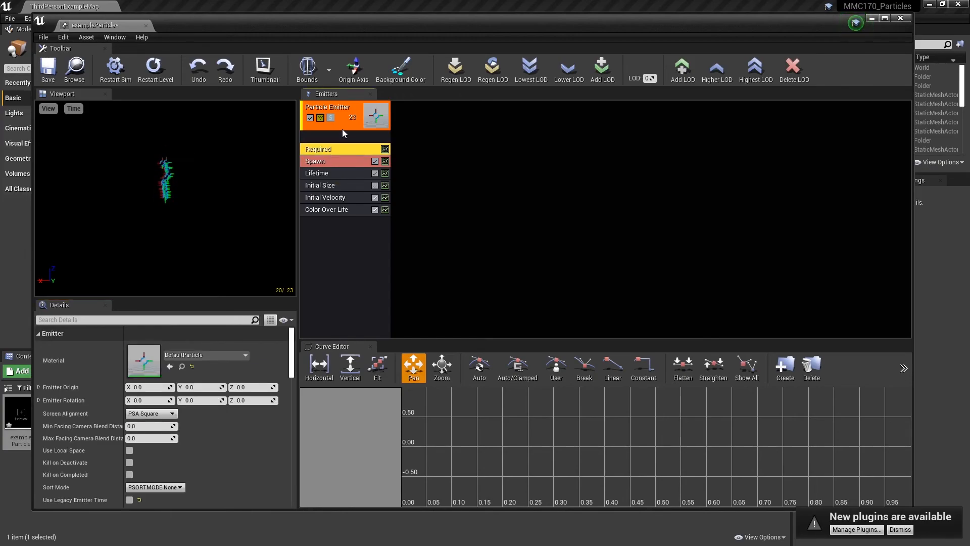
left_click(343, 126)
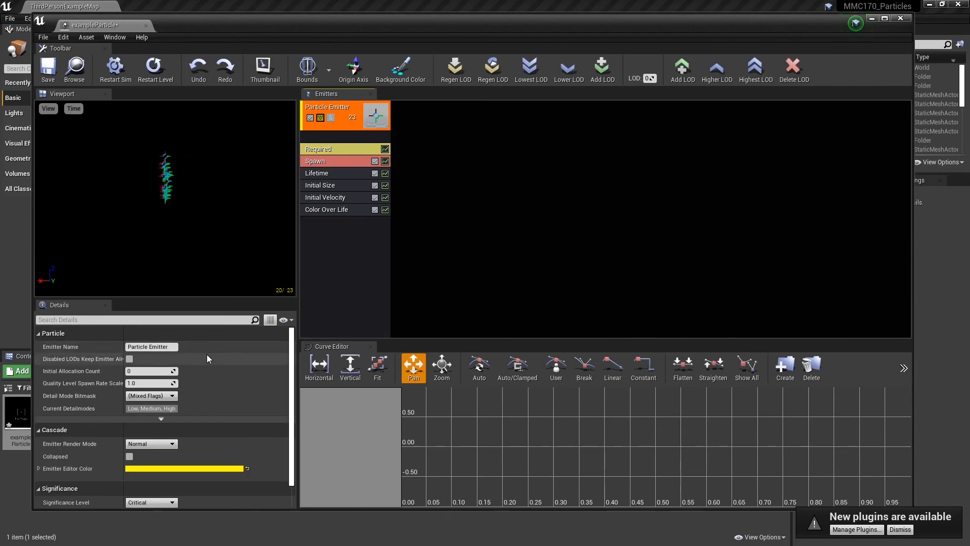
scroll(208, 354, "down", 1)
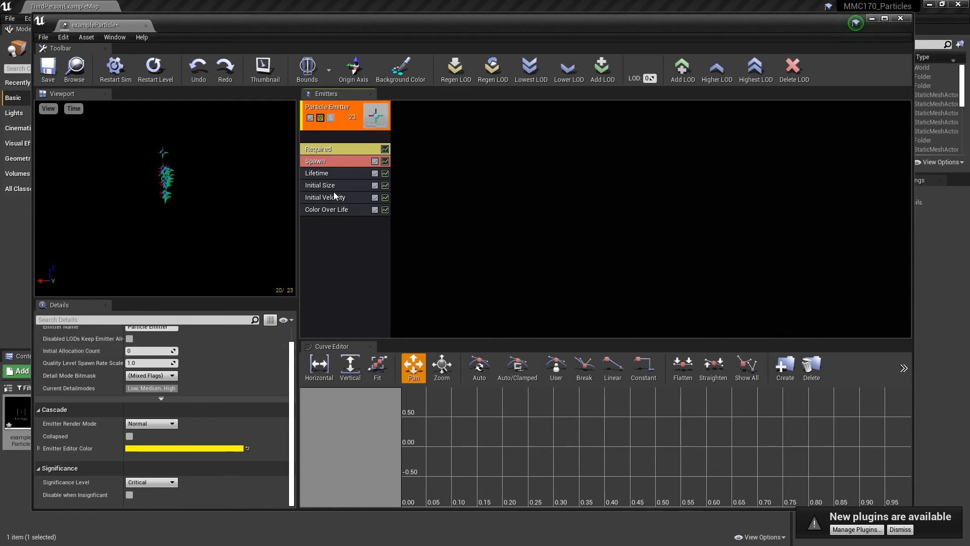
Examine the Spawn module's Rate and Rate Scale distribution settings, along with the Required module's emitter settings
left_click(345, 161)
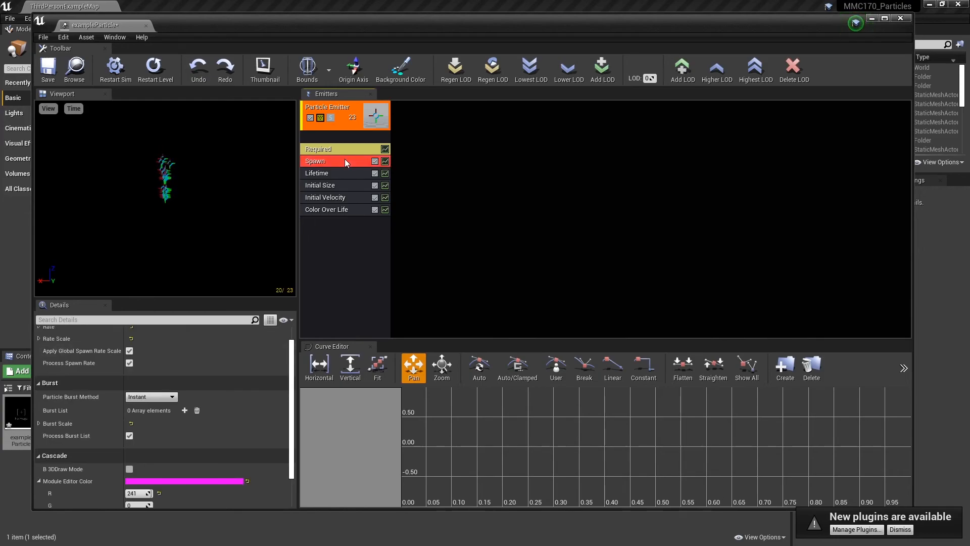
scroll(210, 405, "down", 1)
scroll(211, 401, "up", 2)
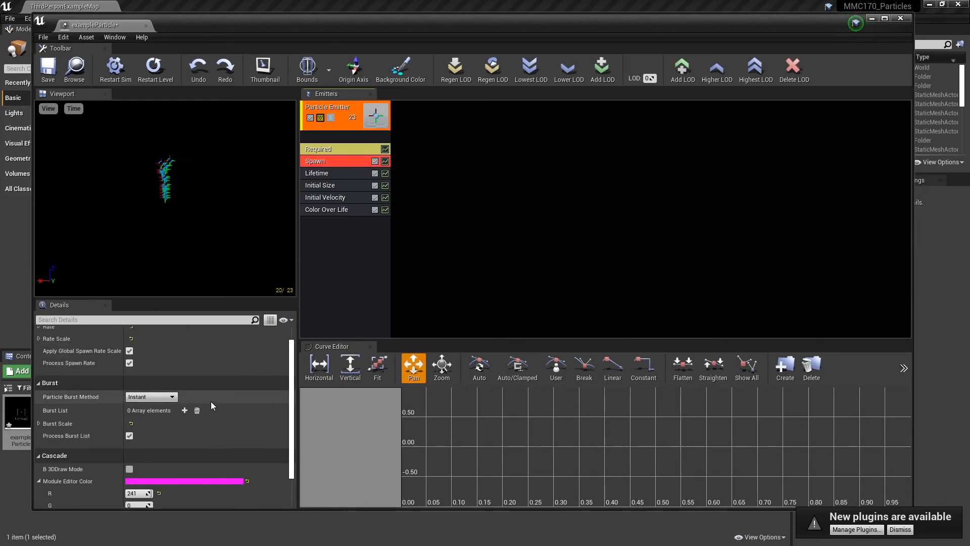
left_click(38, 342)
left_click(37, 366)
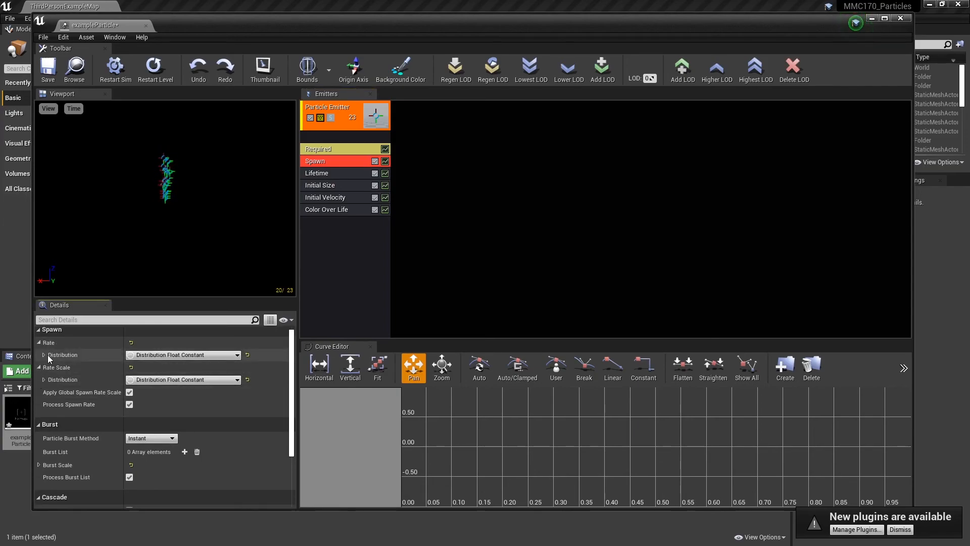
left_click(45, 356)
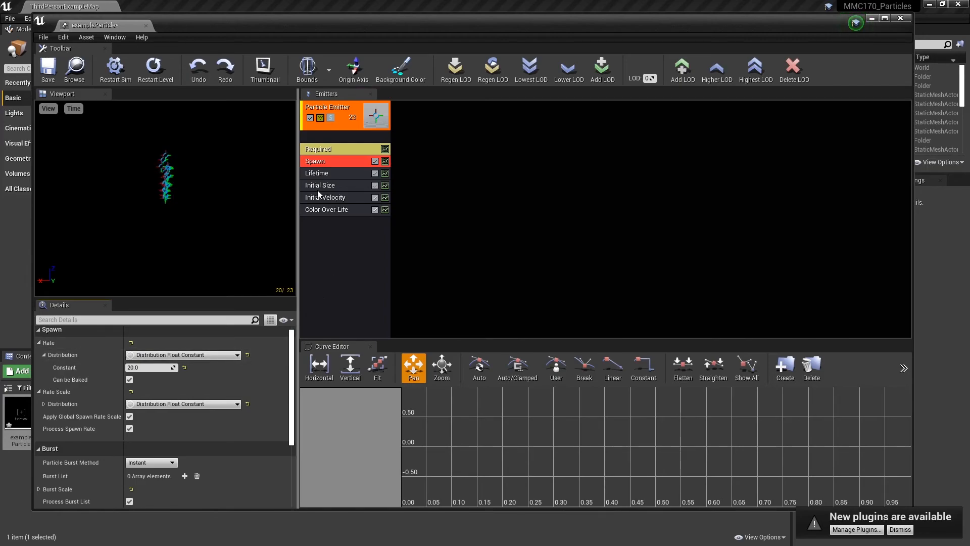
left_click(329, 147)
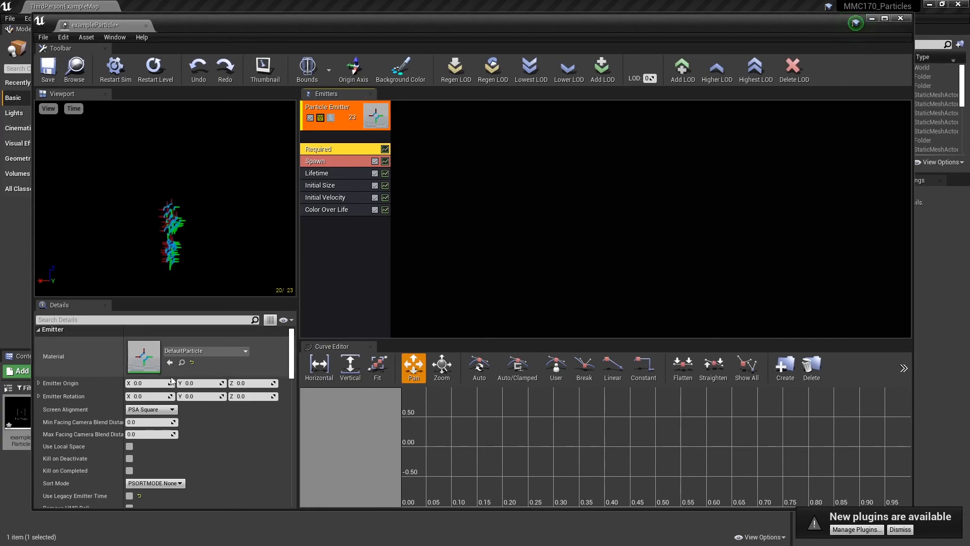
Save the exampleParticle asset and return to the level editor
left_click(48, 70)
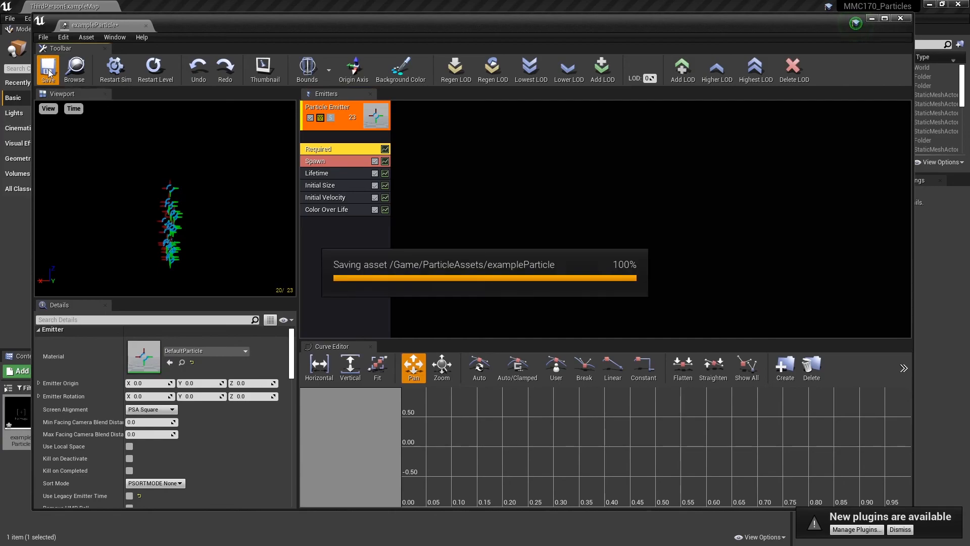
left_click(855, 25)
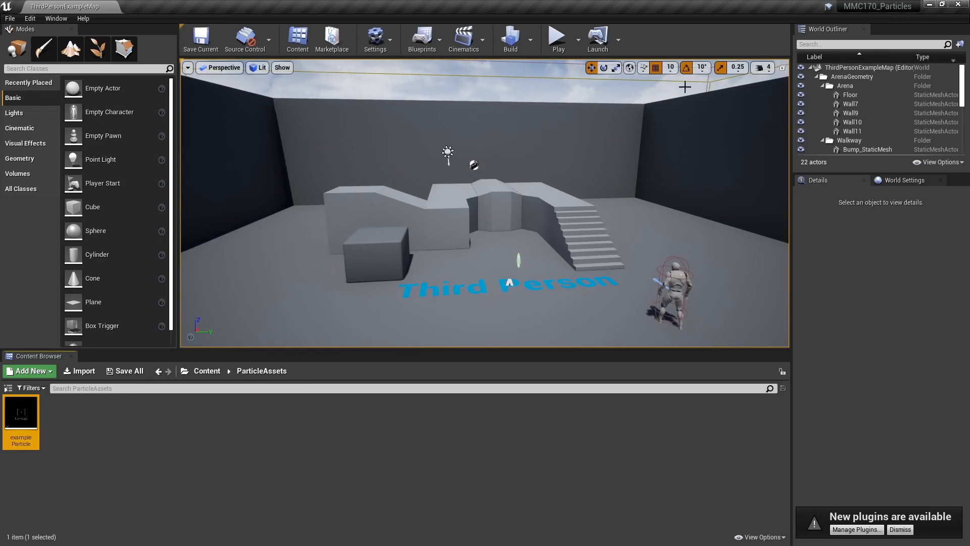
mouse_move(26, 411)
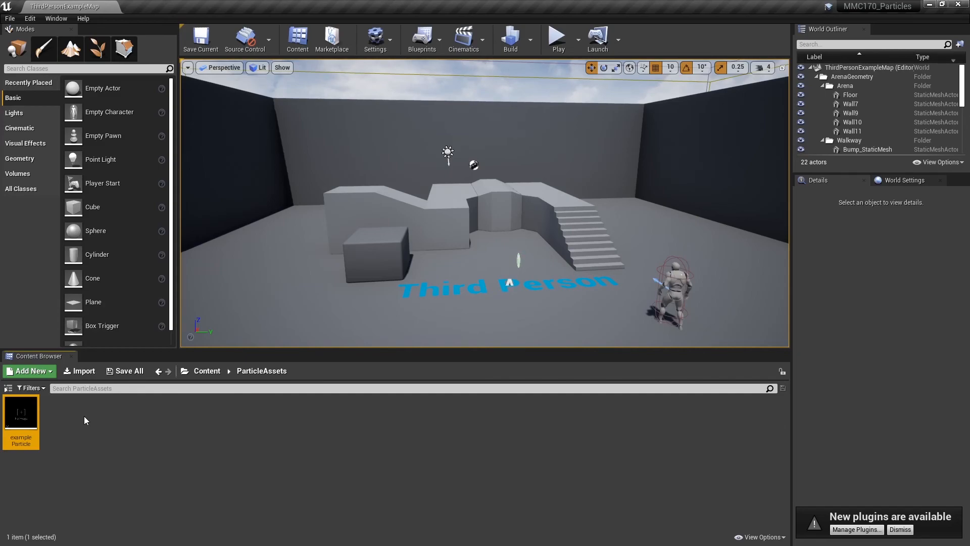
Place the exampleParticle system in the level near the foot of the stairs, at about X -600, Y 330, Z 210
left_click_drag(22, 409, 504, 281)
left_click_drag(622, 300, 641, 275)
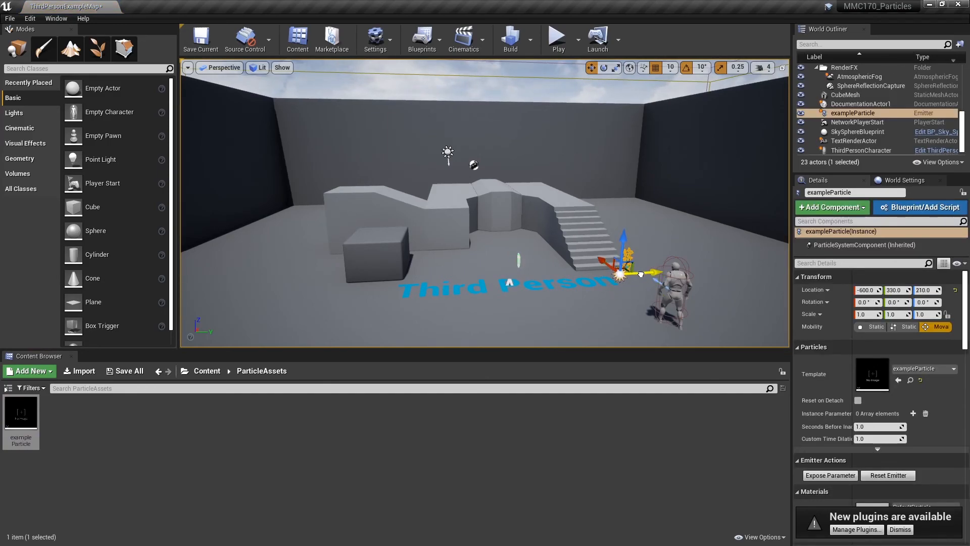
Play the level, run the character around the exampleParticle emitter to view it from several sides, and stop the play session
left_click(550, 48)
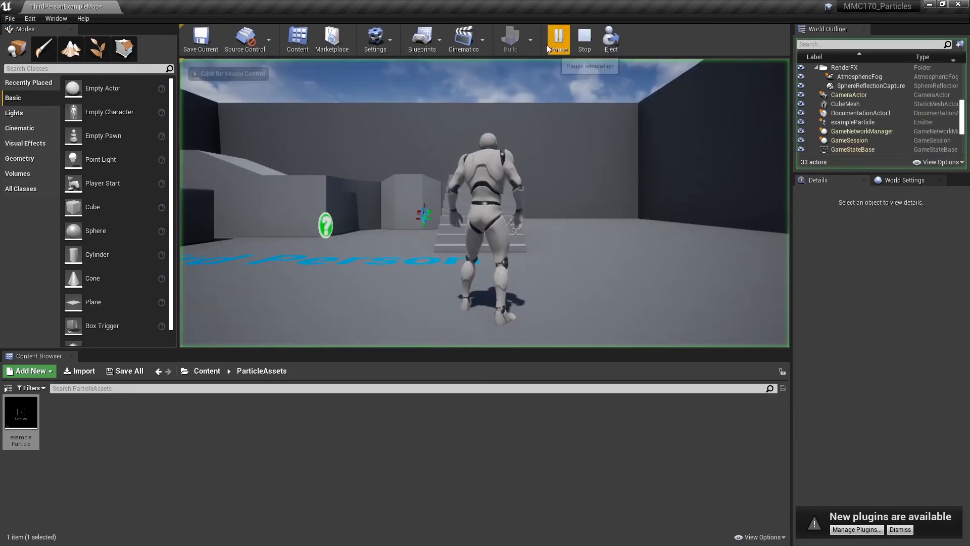
left_click(505, 152)
key("w")
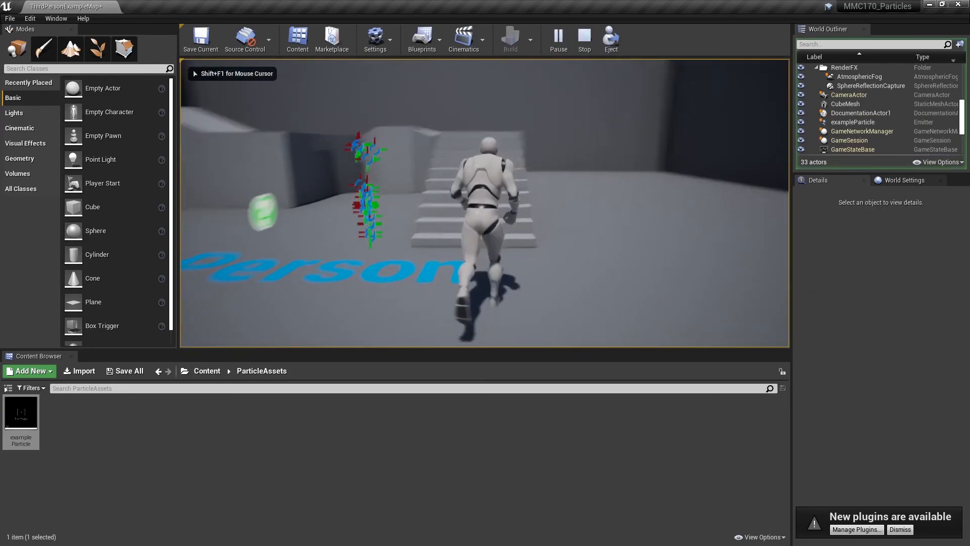
key("w")
key("d")
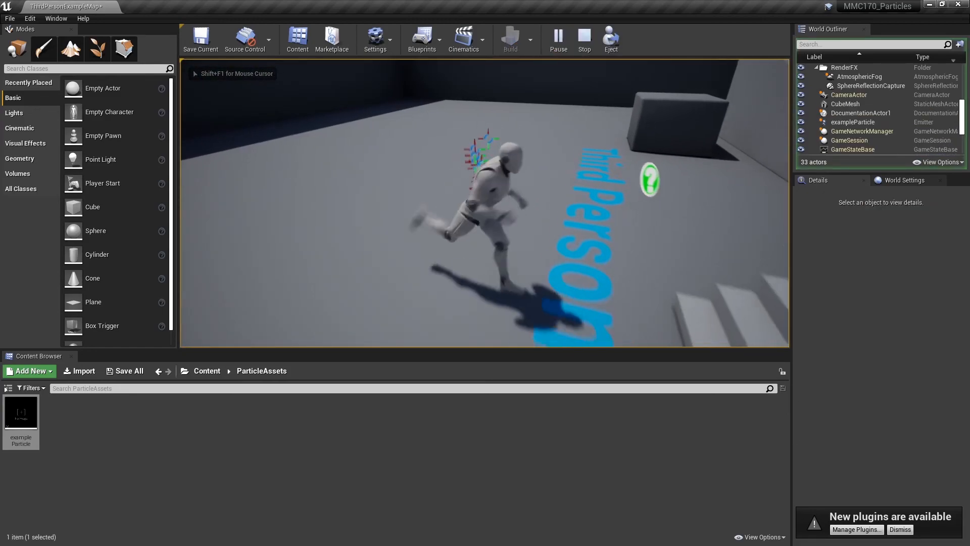
key("w")
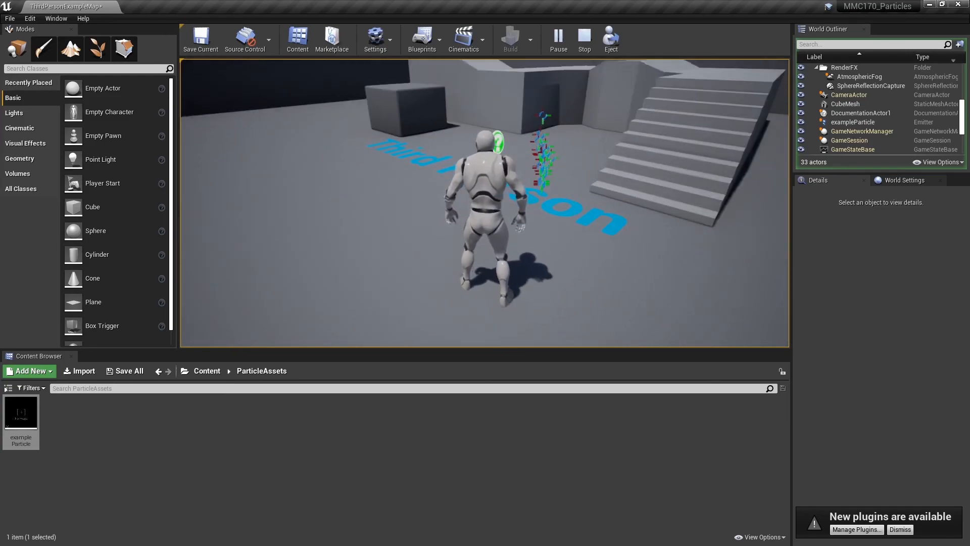
key("w")
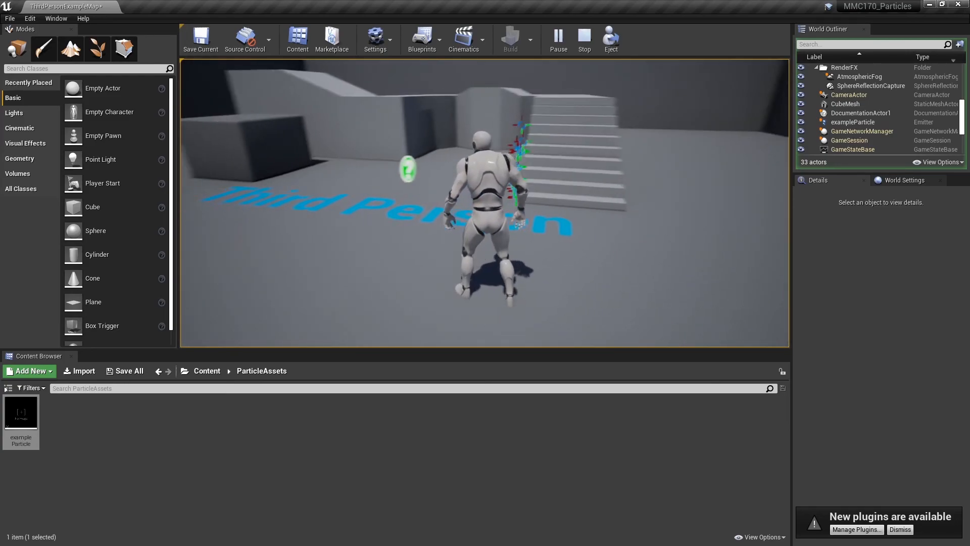
key("w")
key("Escape")
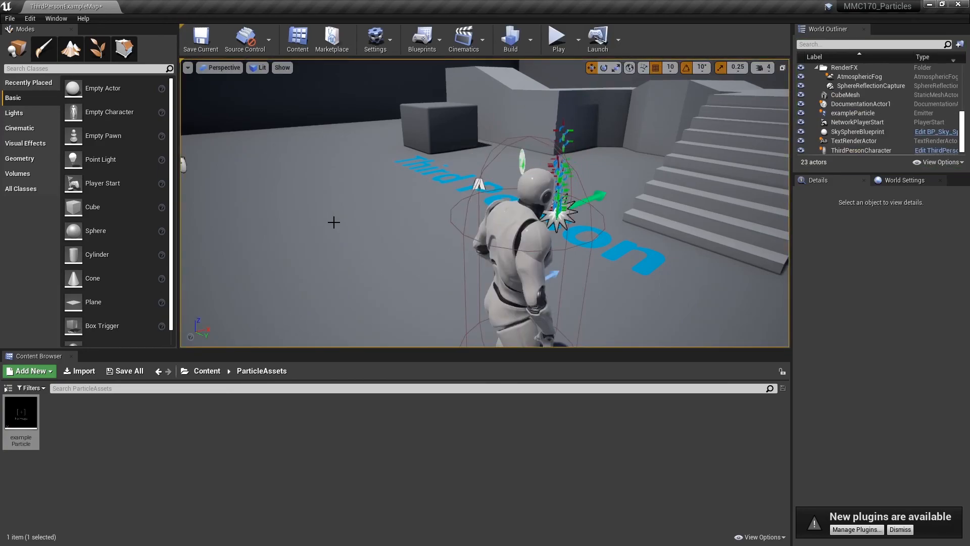
right_click_drag(334, 222, 346, 197)
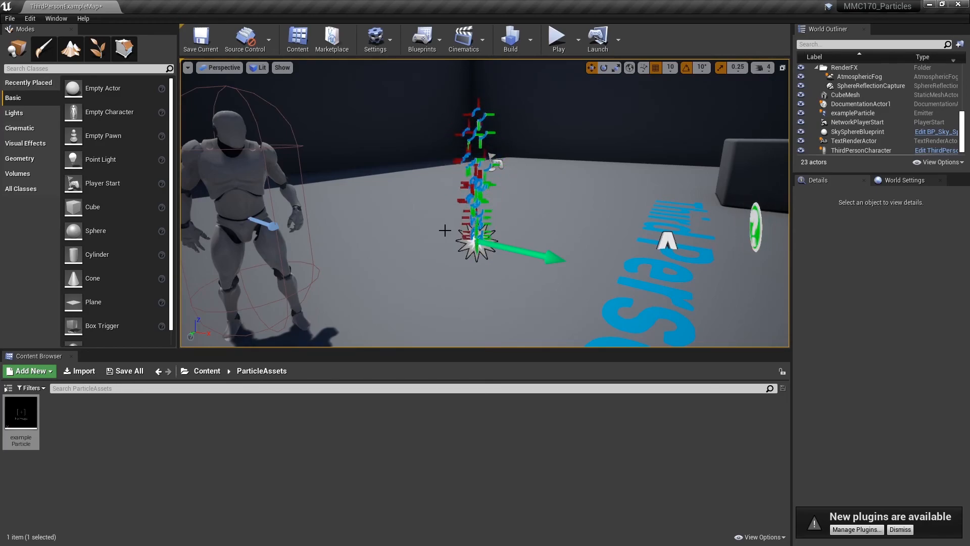
left_click(282, 68)
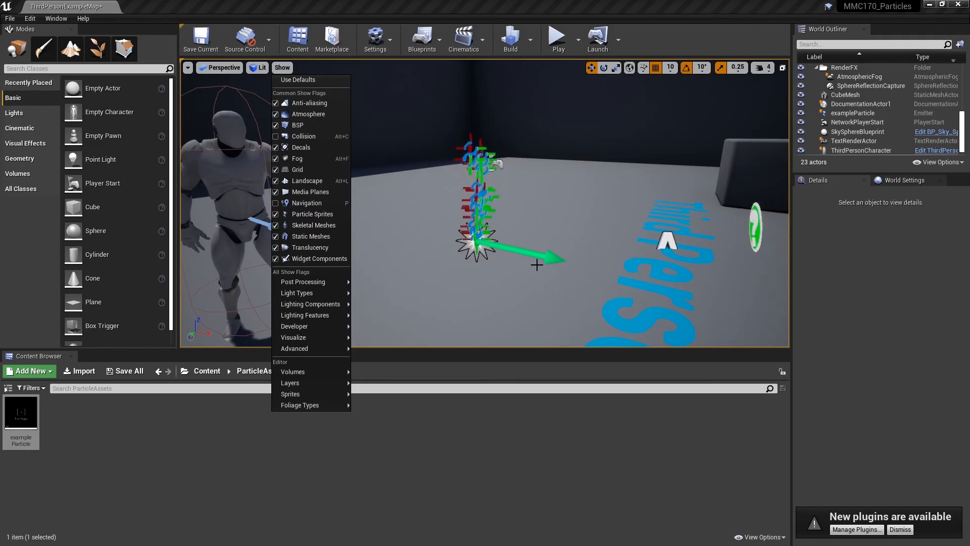
left_click(286, 72)
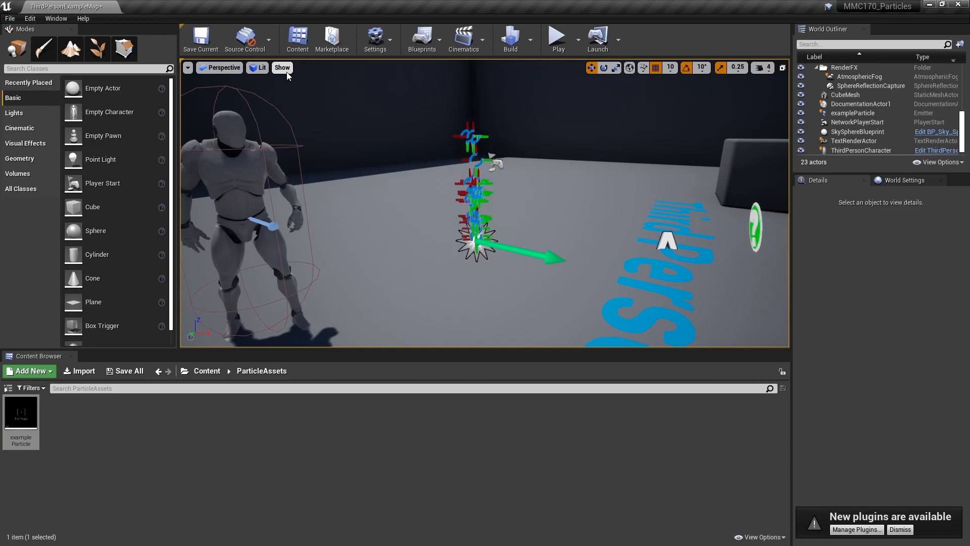
Launch Adobe Photoshop 2020
key("super")
type("photo")
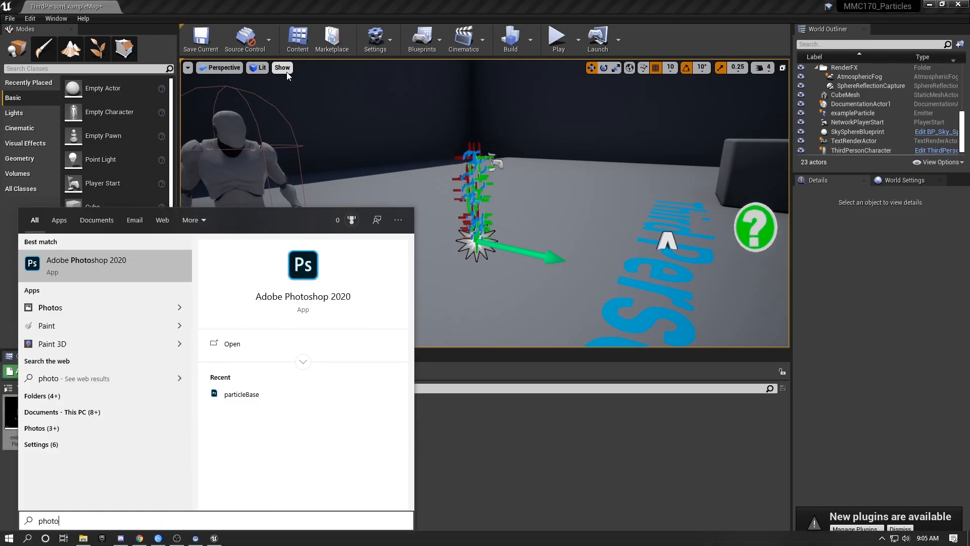
left_click(95, 260)
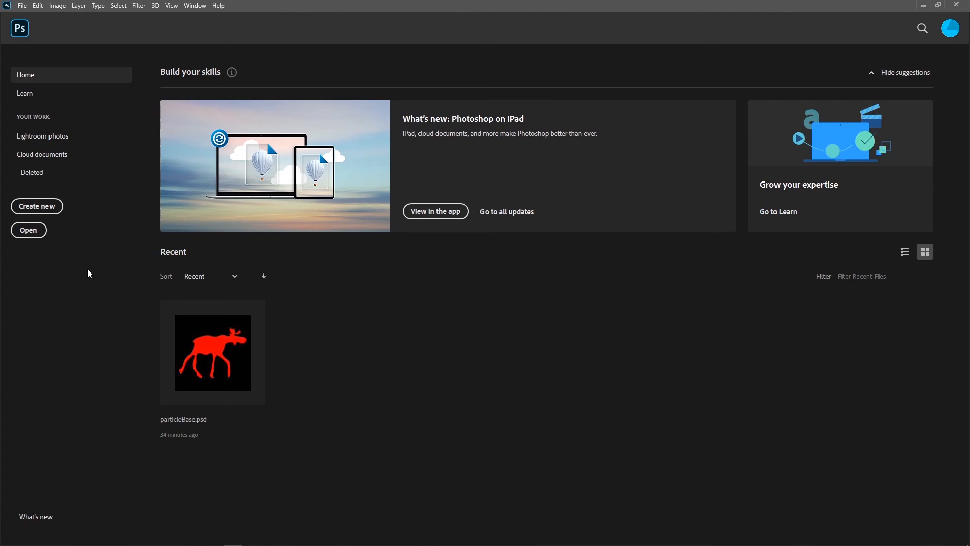
Create a new 150 x 150 pixel document at 72 pixels/inch in RGB Color, 8 bit, with black background contents
left_click(26, 210)
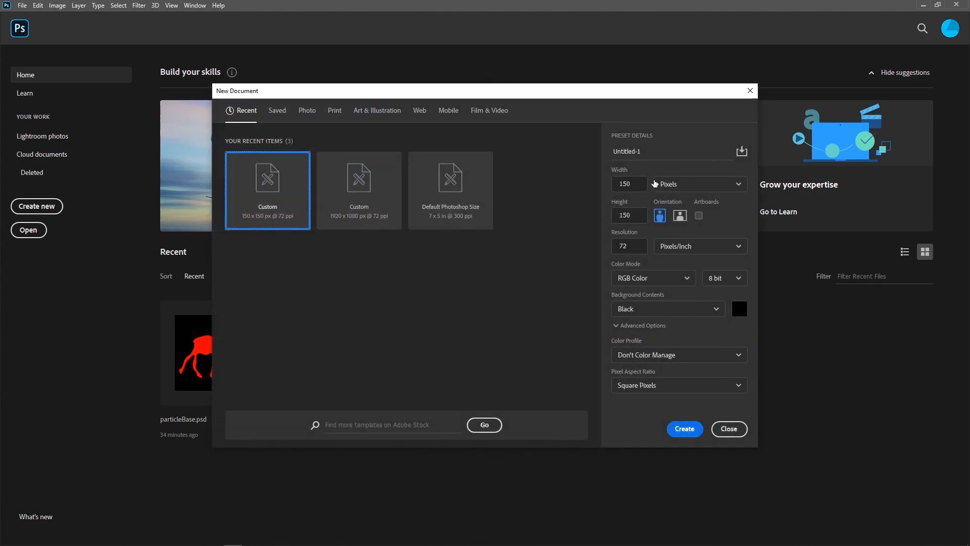
left_click_drag(213, 84, 92, 75)
left_click(638, 176)
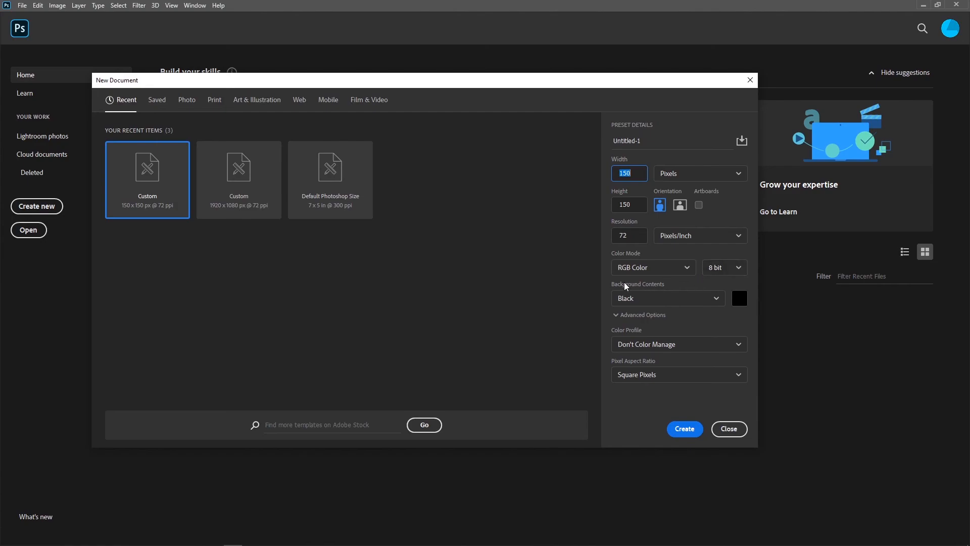
left_click(716, 299)
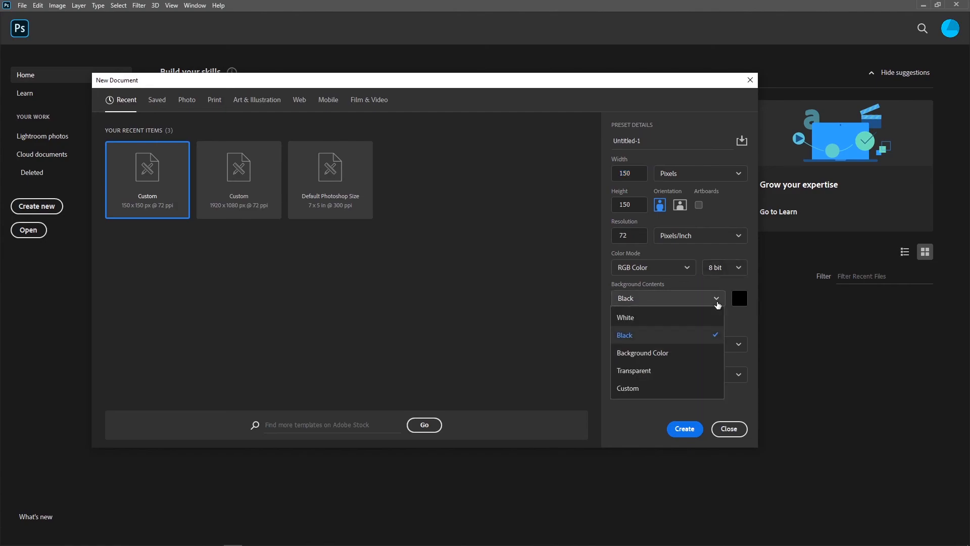
left_click(693, 340)
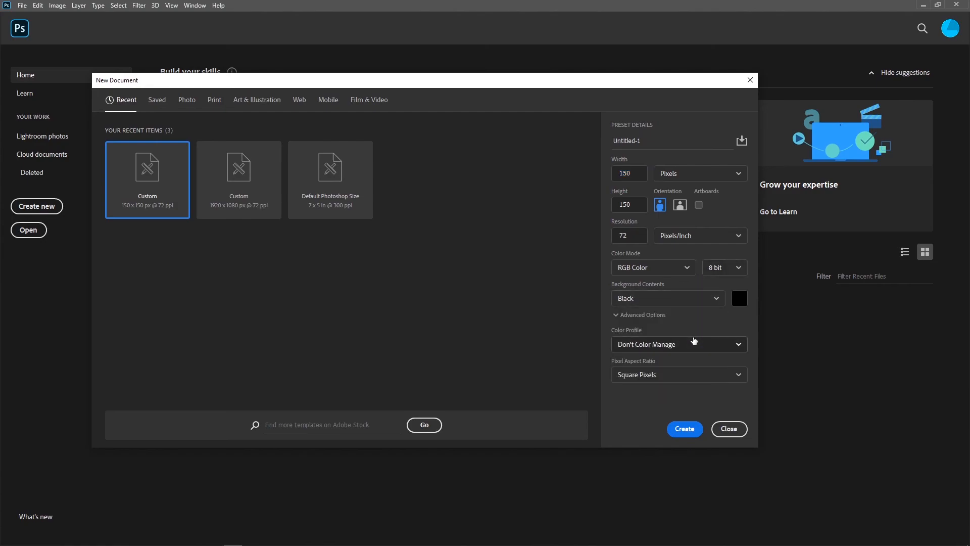
left_click(685, 428)
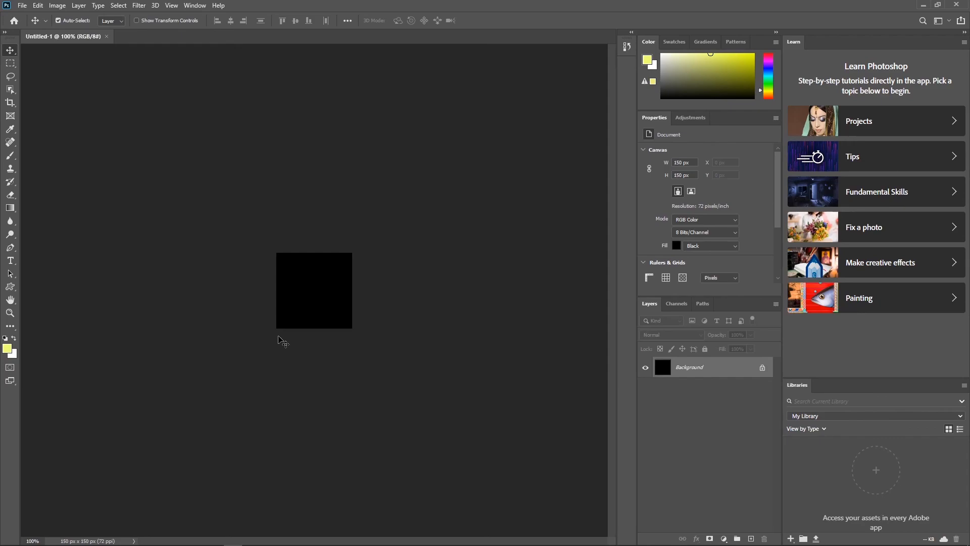
Activate the Custom Shape tool and choose the moose shape from the Wild Animals group
left_click(10, 289)
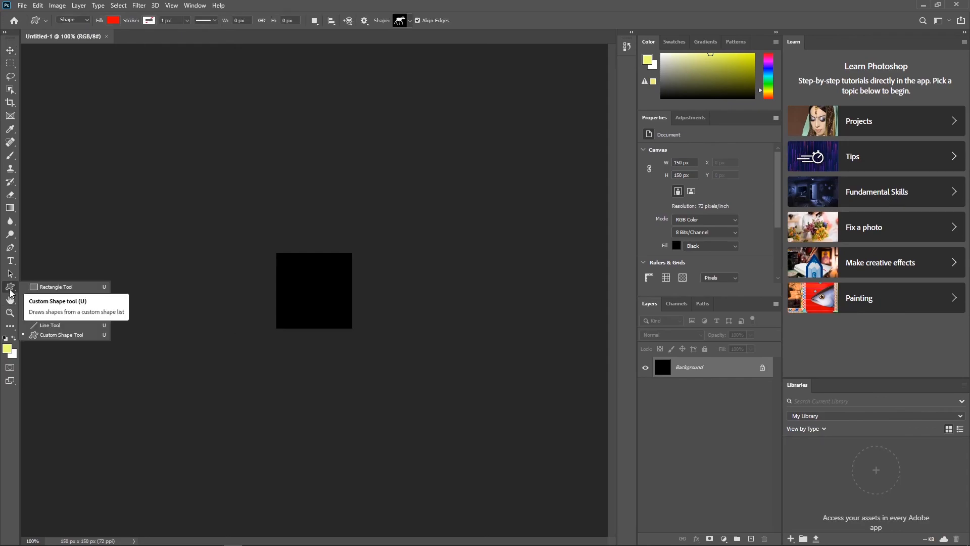
left_click(94, 334)
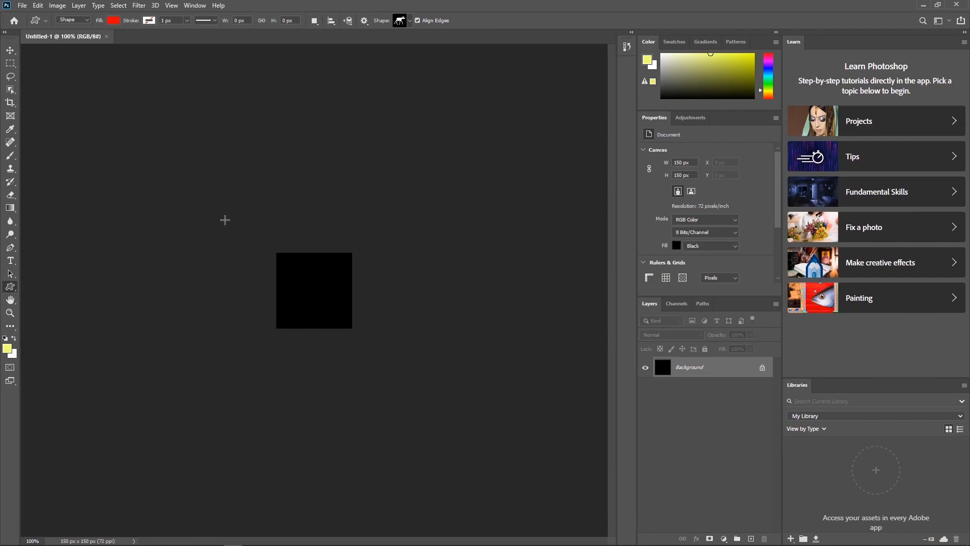
left_click(410, 23)
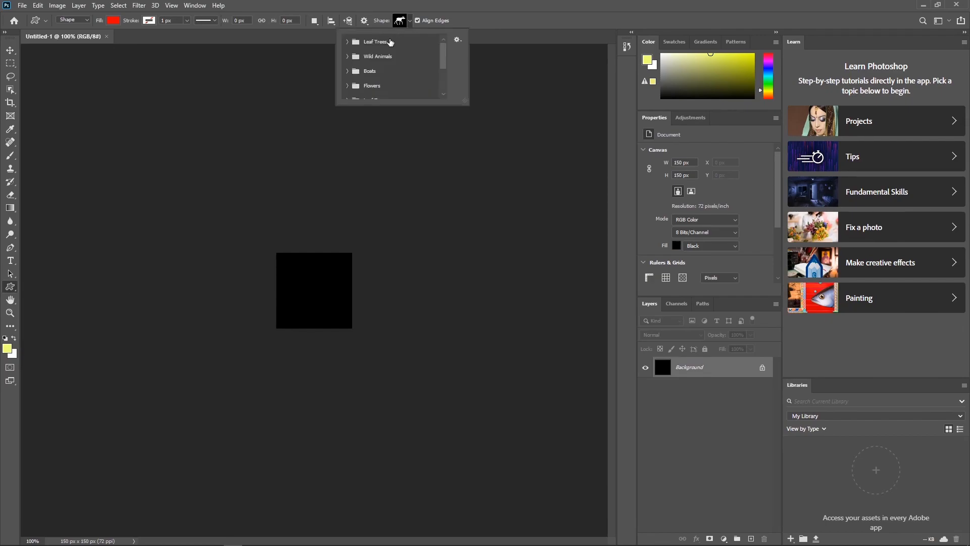
scroll(347, 72, "down", 1)
scroll(347, 73, "down", 2)
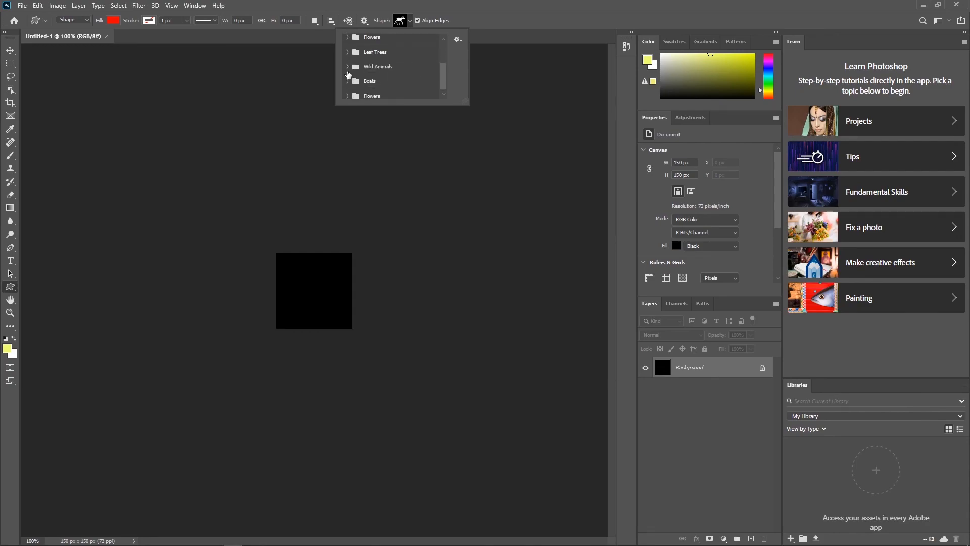
scroll(348, 75, "down", 1)
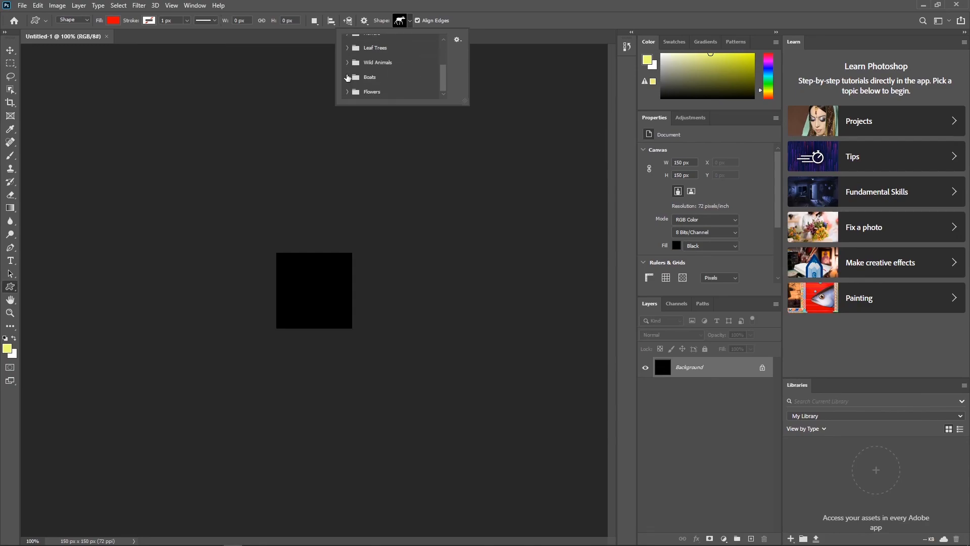
left_click(347, 62)
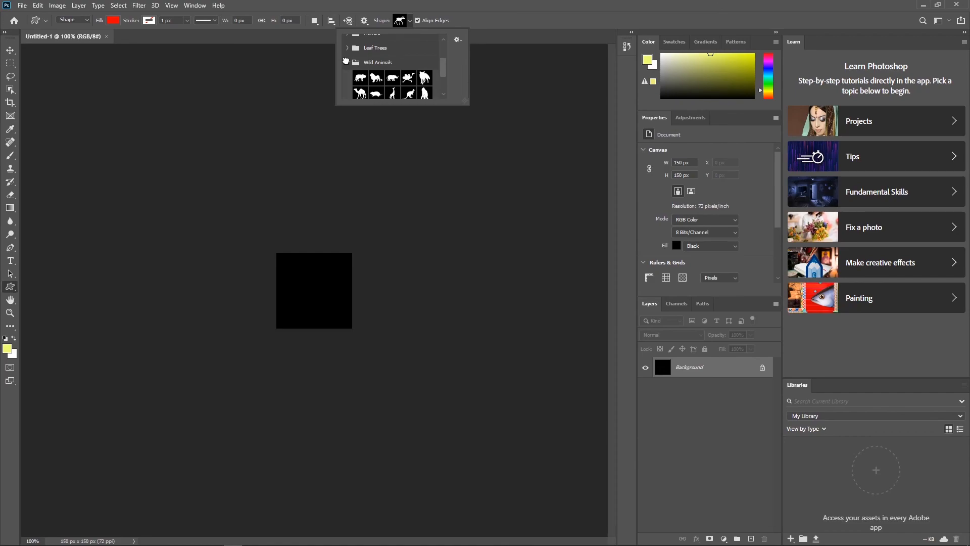
scroll(346, 63, "down", 1)
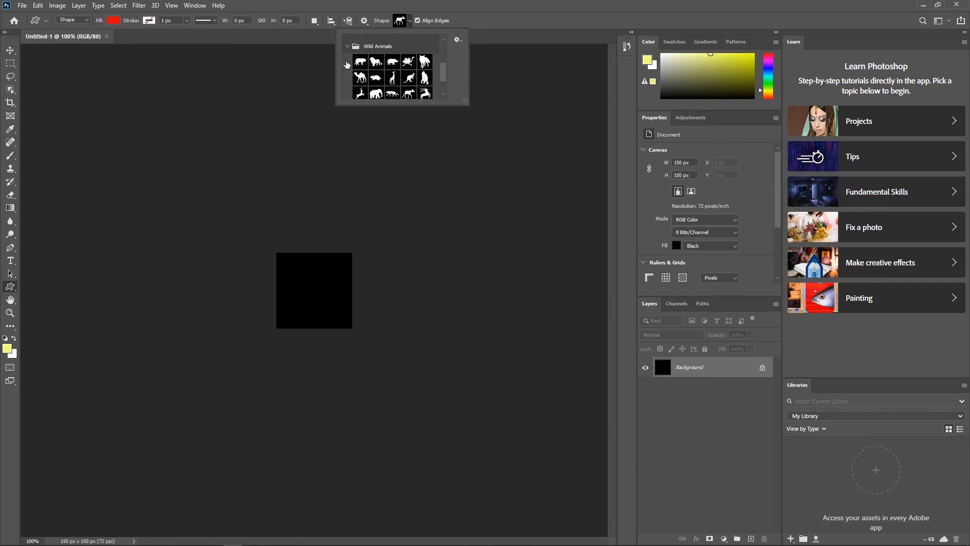
scroll(347, 65, "down", 1)
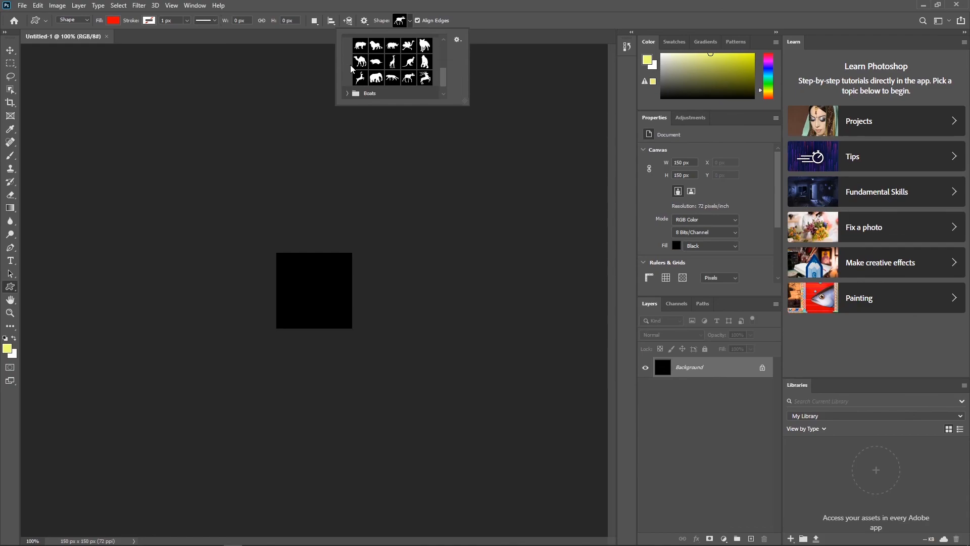
left_click(408, 78)
left_click(407, 20)
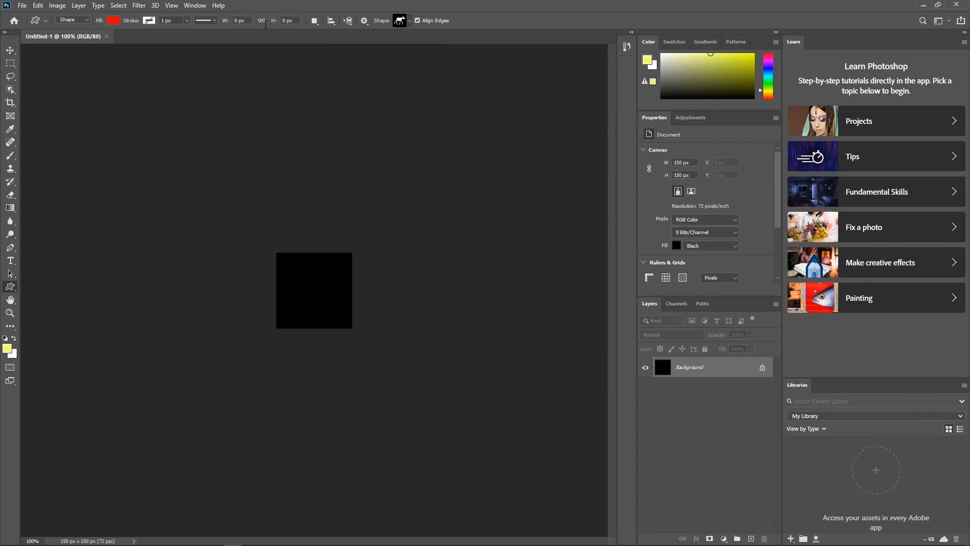
Set the shape fill colour to green from the RGB swatches
left_click(113, 21)
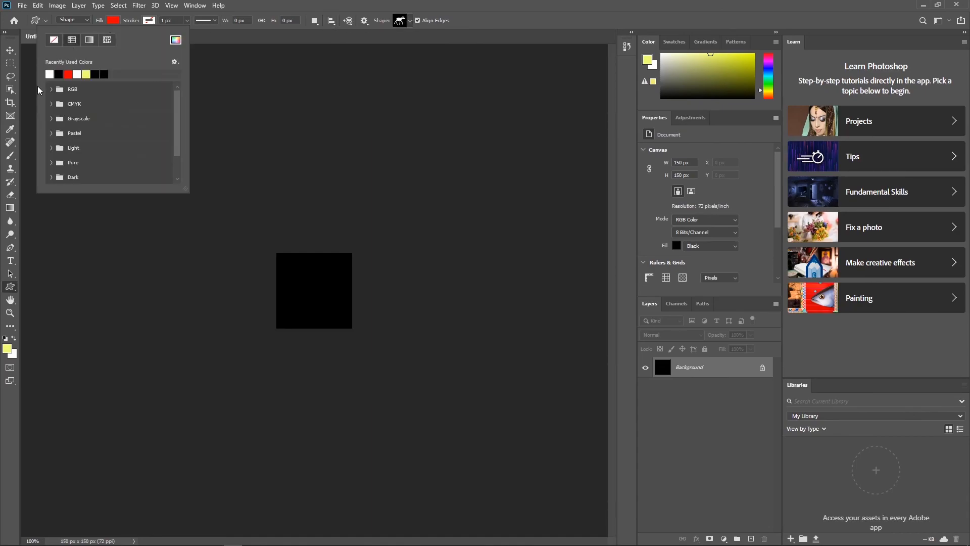
left_click(52, 89)
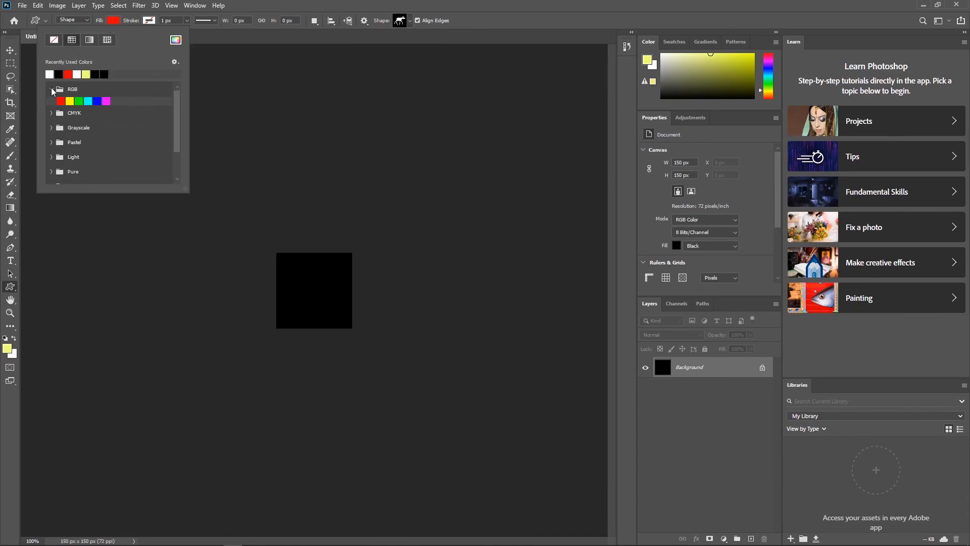
left_click(79, 100)
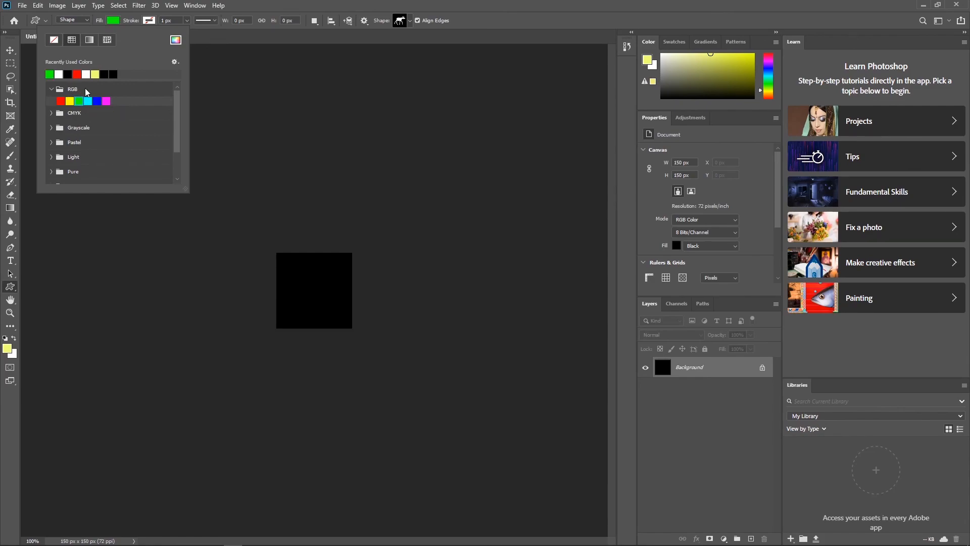
left_click(114, 22)
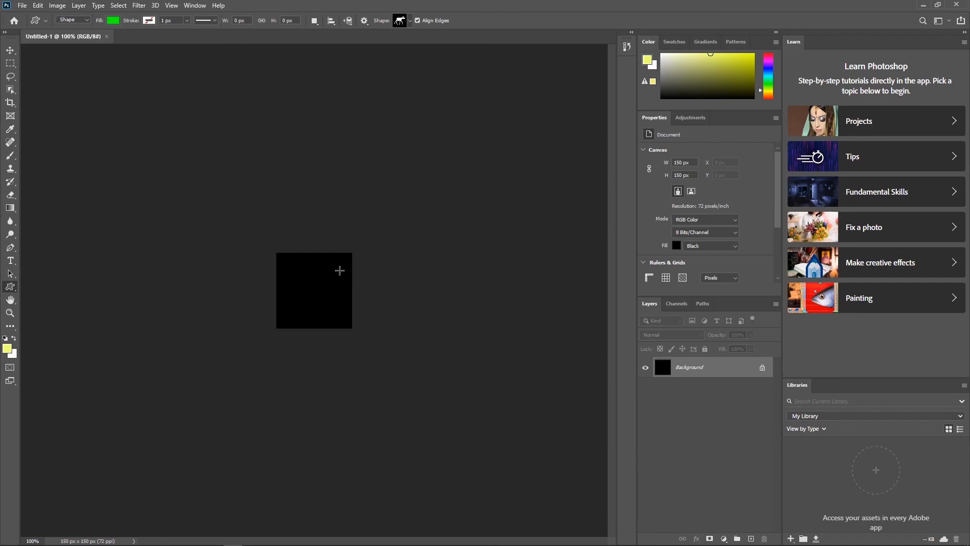
Draw a moose shape about 137 x 105 px on the black canvas and nudge it to the centre with the Move tool
left_click_drag(347, 268, 278, 320)
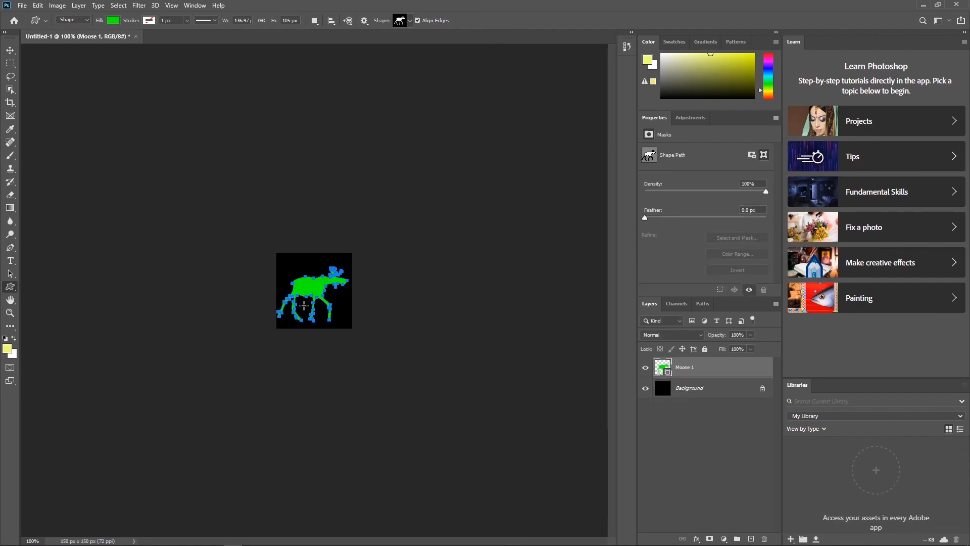
key("v")
left_click_drag(309, 282, 311, 285)
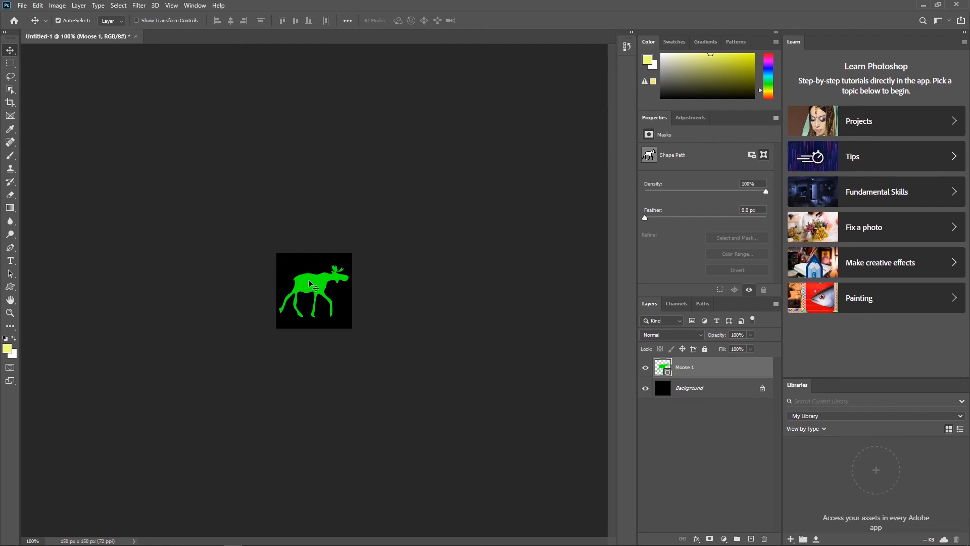
left_click_drag(318, 286, 319, 283)
Start saving the moose document on the computer, choosing the folder D:\UE4\UE_Projects\MMC170_Particles\Content\ParticleAssets
left_click(24, 6)
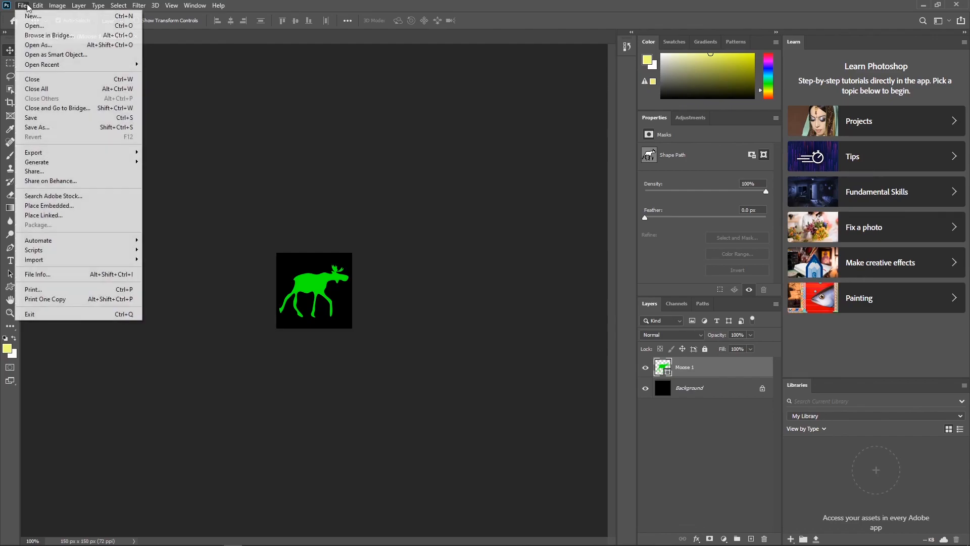
left_click(53, 118)
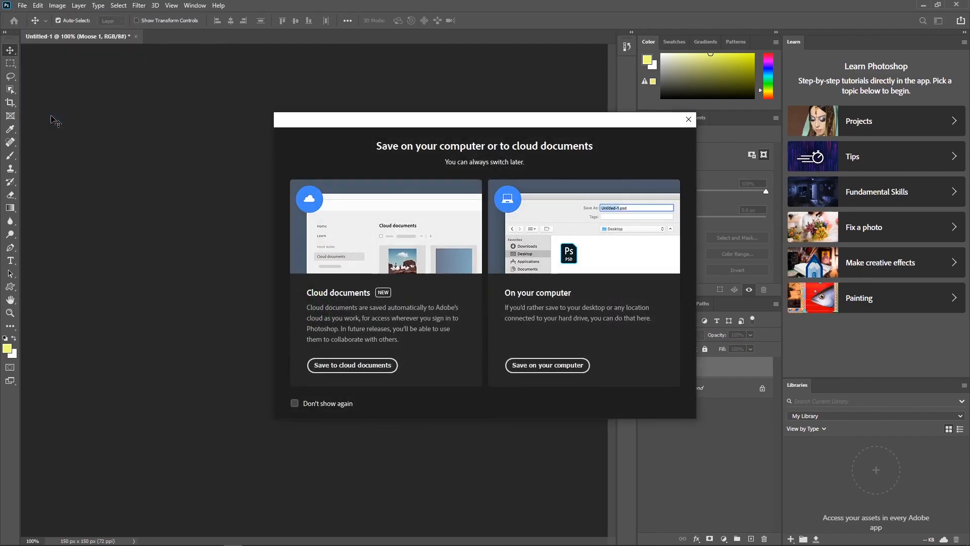
left_click(543, 365)
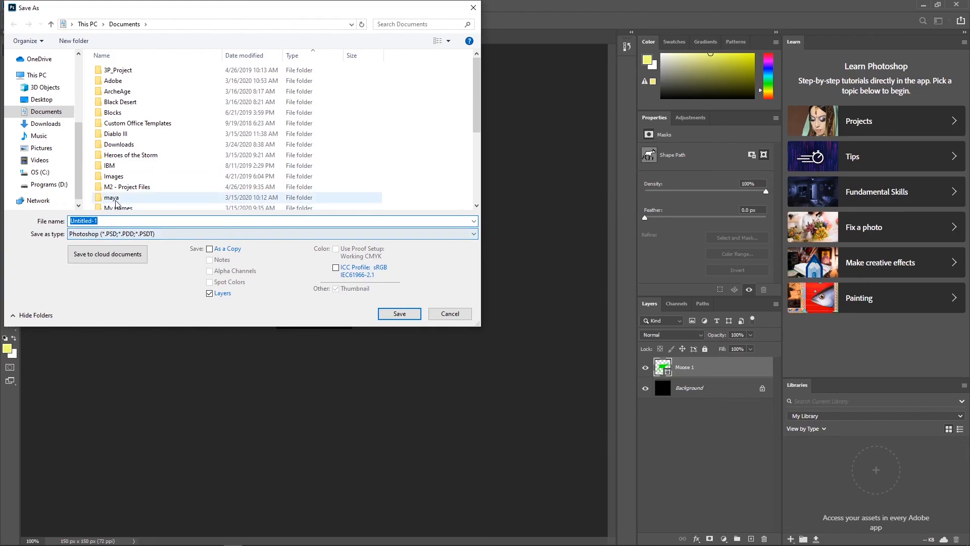
left_click(57, 184)
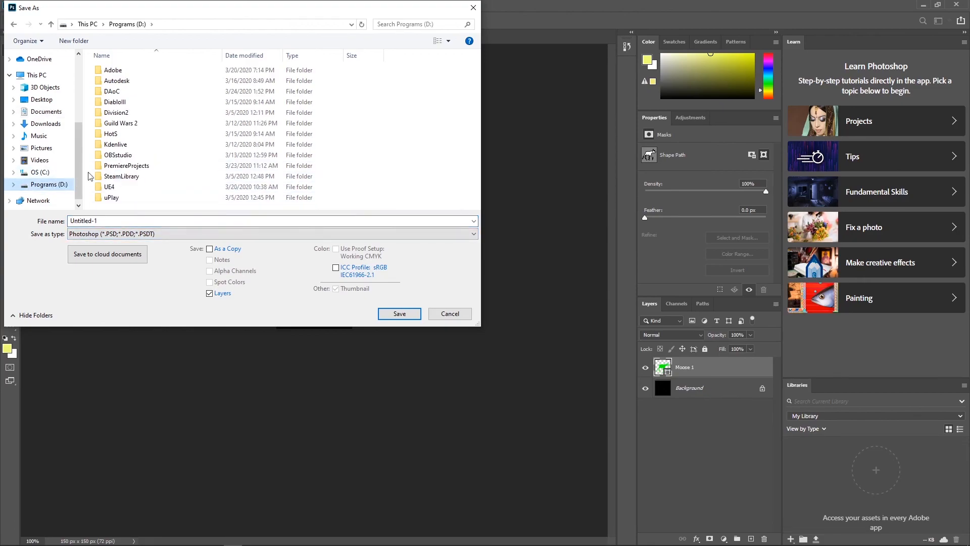
double_click(138, 187)
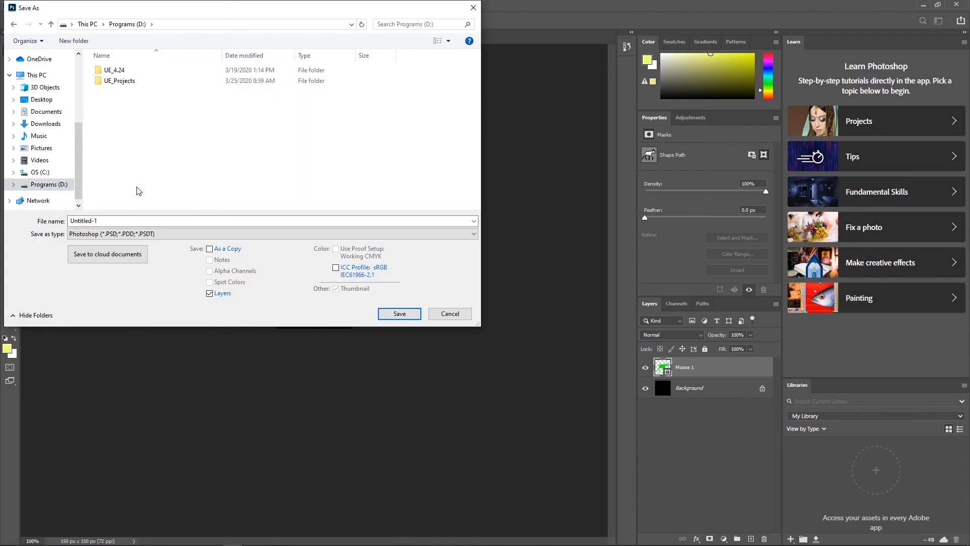
double_click(127, 81)
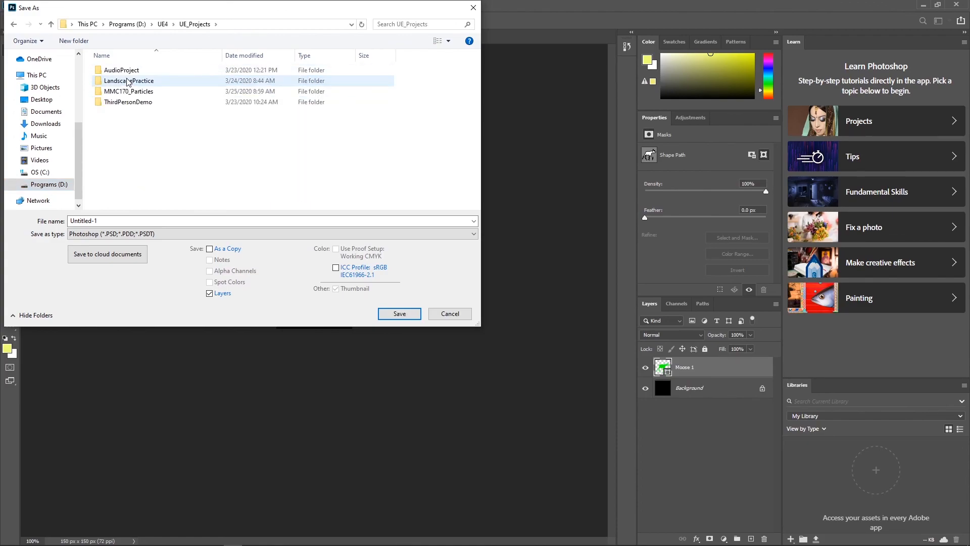
double_click(130, 92)
double_click(132, 83)
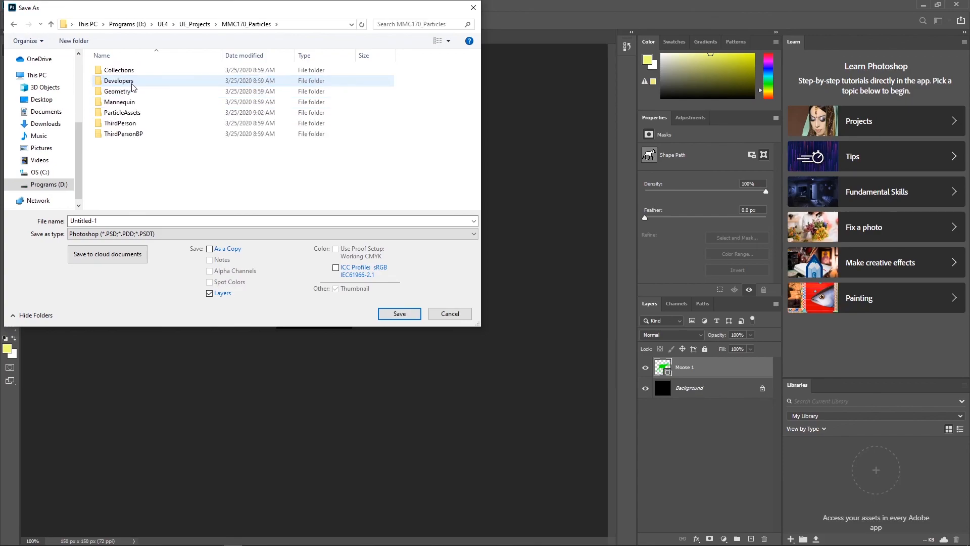
double_click(126, 112)
Name the file particle_Base and save it in Photoshop PSD format, accepting the format options
left_click(135, 223)
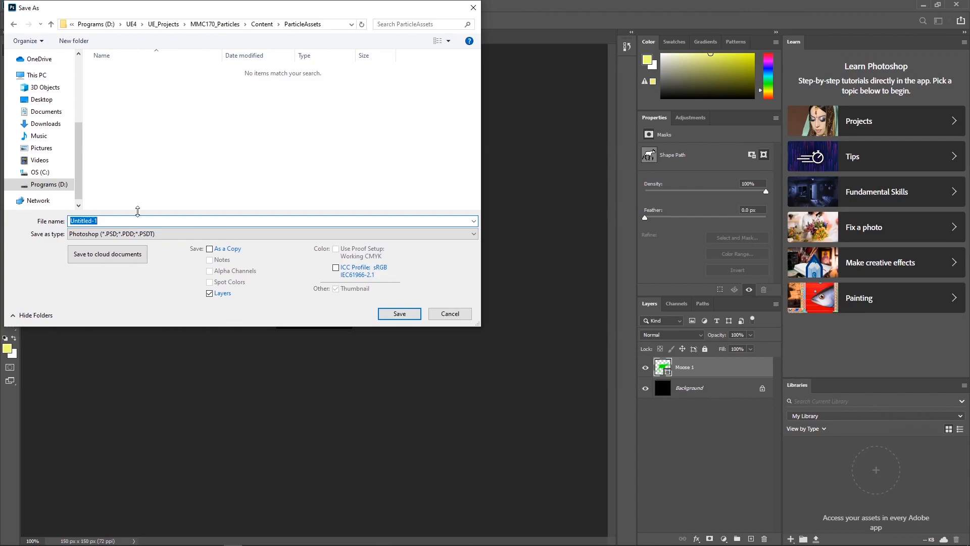
type("particle_Base")
left_click(402, 314)
left_click(594, 159)
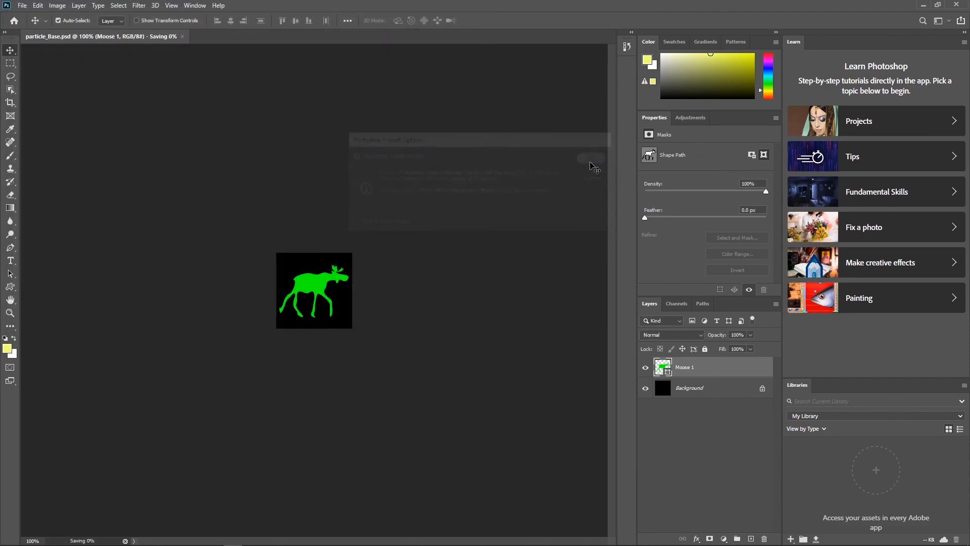
Quick-export the moose image as a PNG named particle_Pub in the ParticleAssets folder
left_click(22, 6)
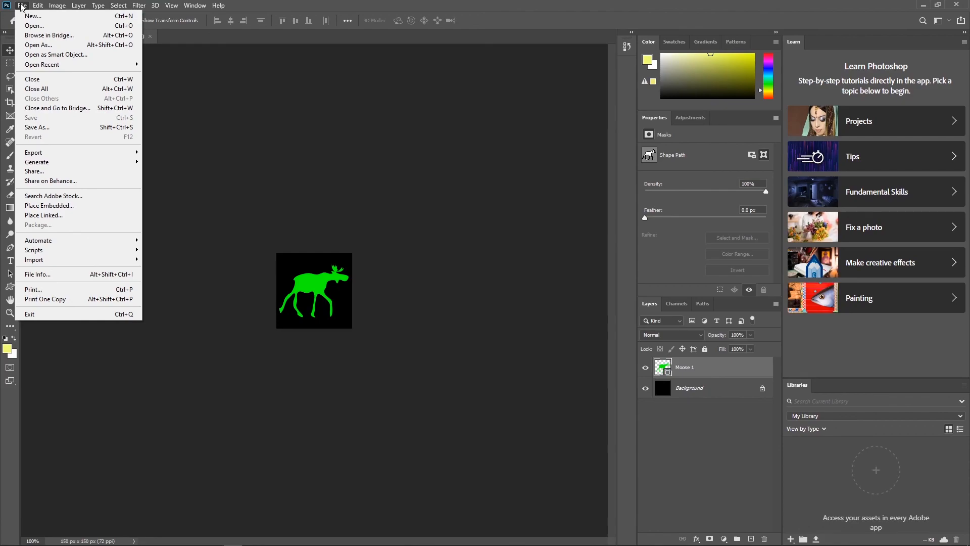
mouse_move(94, 152)
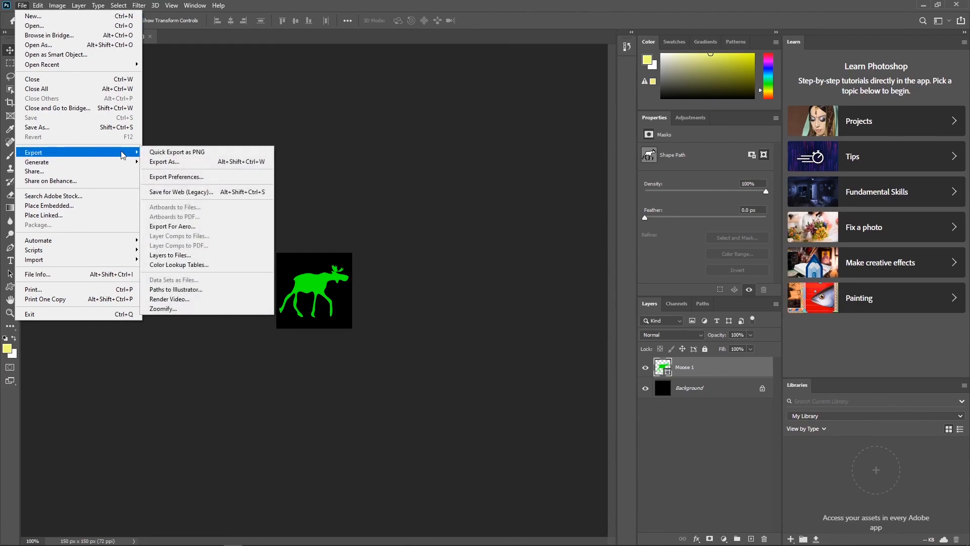
left_click(224, 152)
left_click(131, 220)
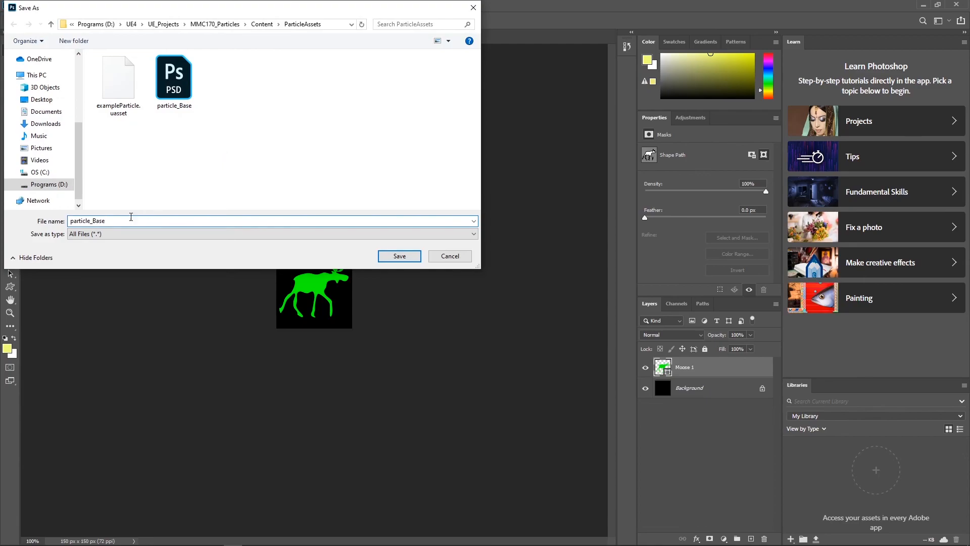
key("BackSpace")
key("BackSpace")
key("BackSpace")
key("BackSpace")
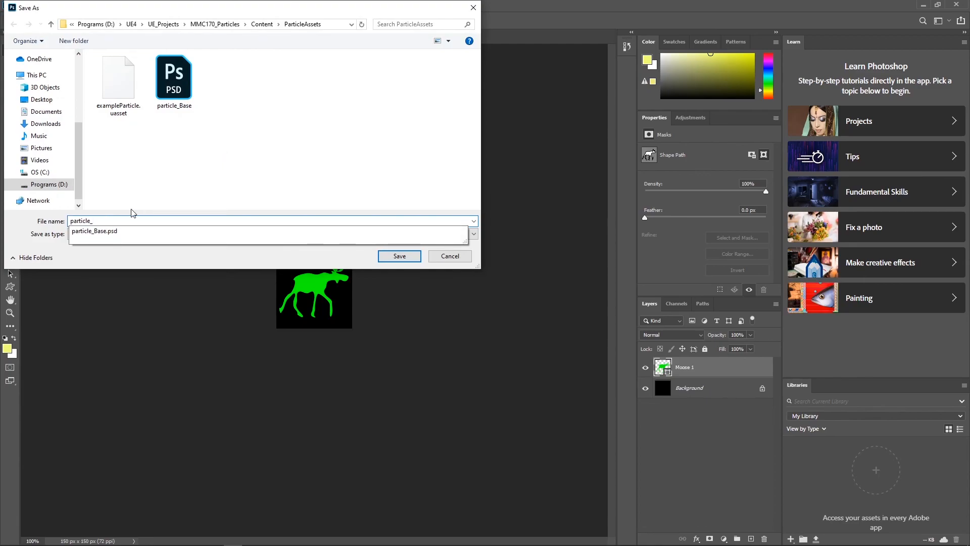
type("Pub")
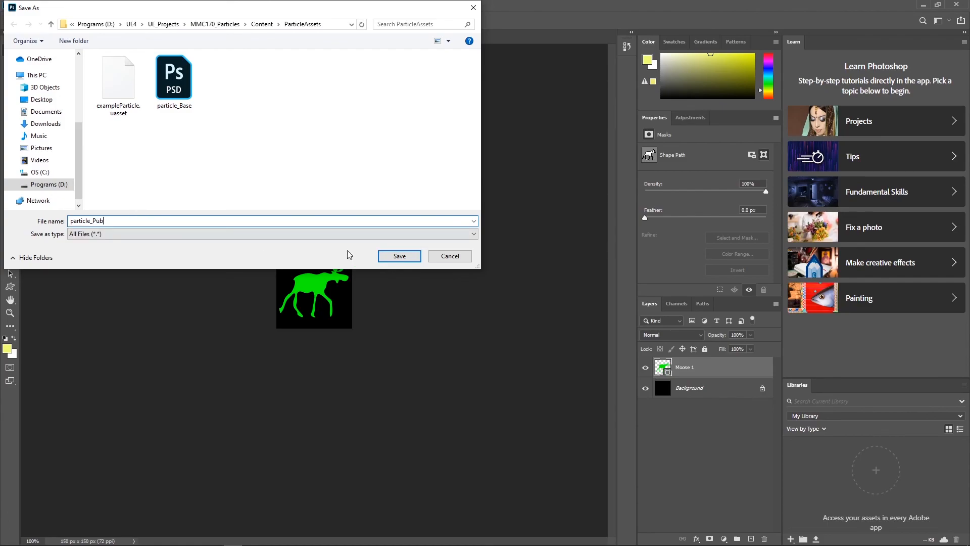
left_click(399, 256)
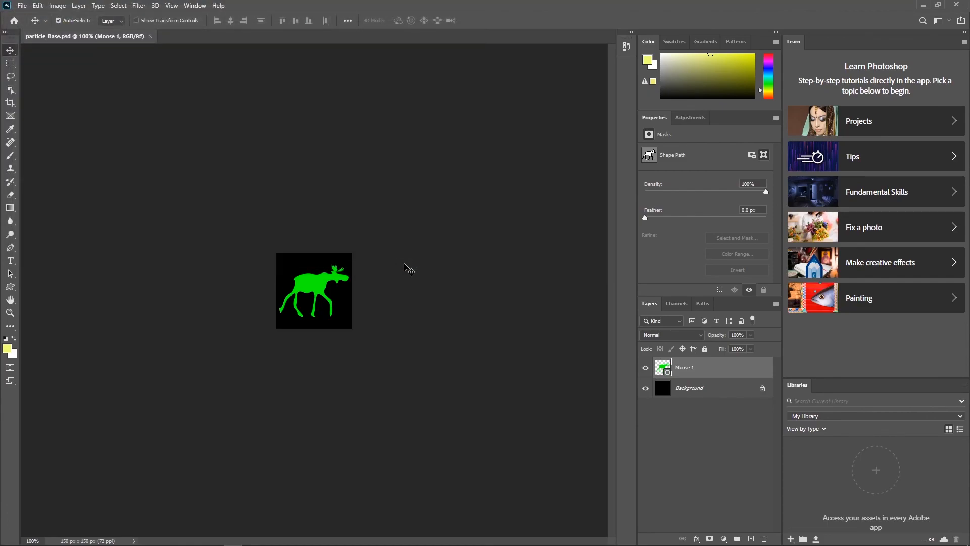
Switch to the Unreal Editor and import the two detected source files into ParticleAssets
key("alt+Tab")
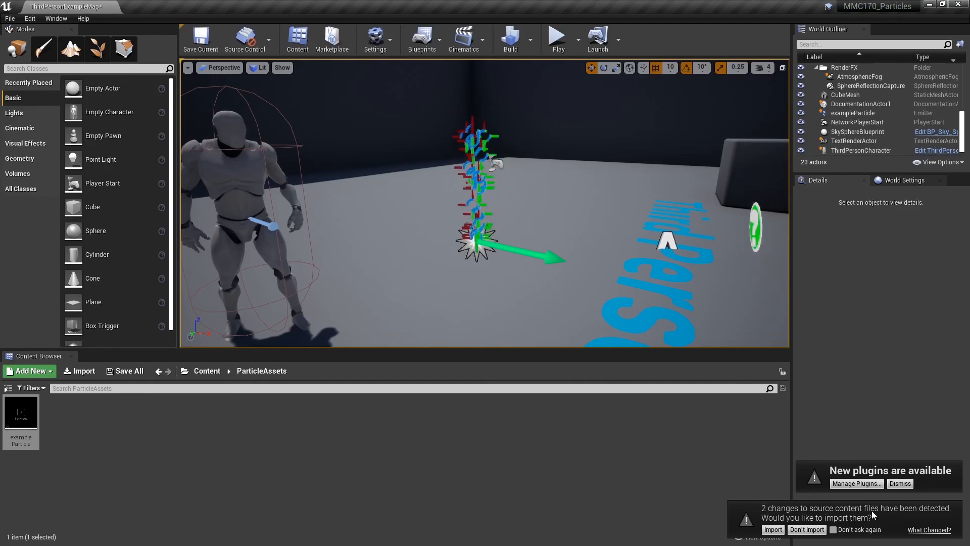
left_click(773, 530)
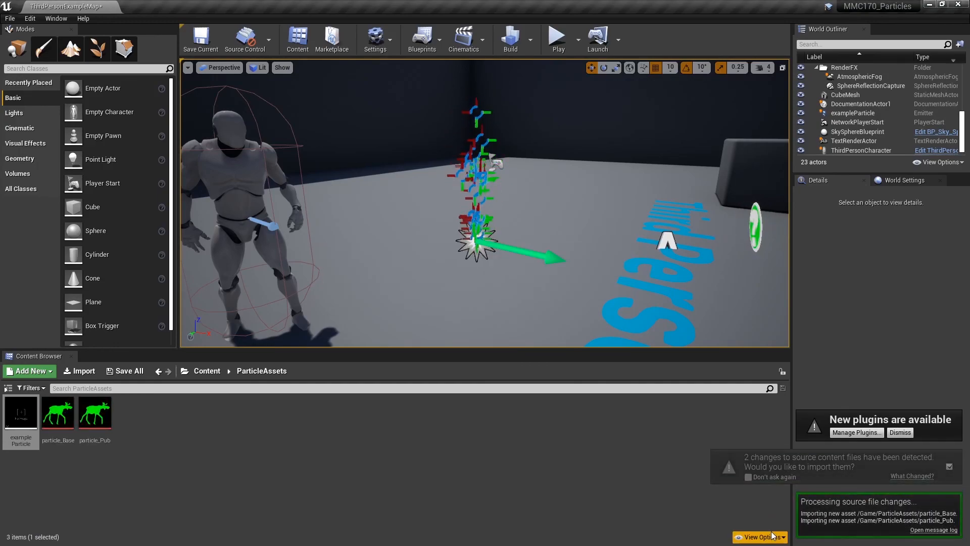
mouse_move(68, 419)
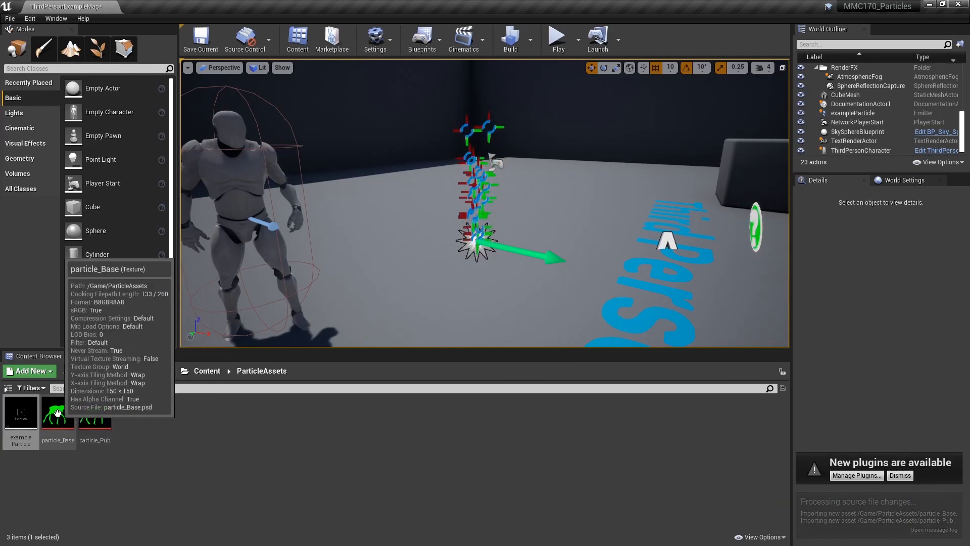
mouse_move(101, 416)
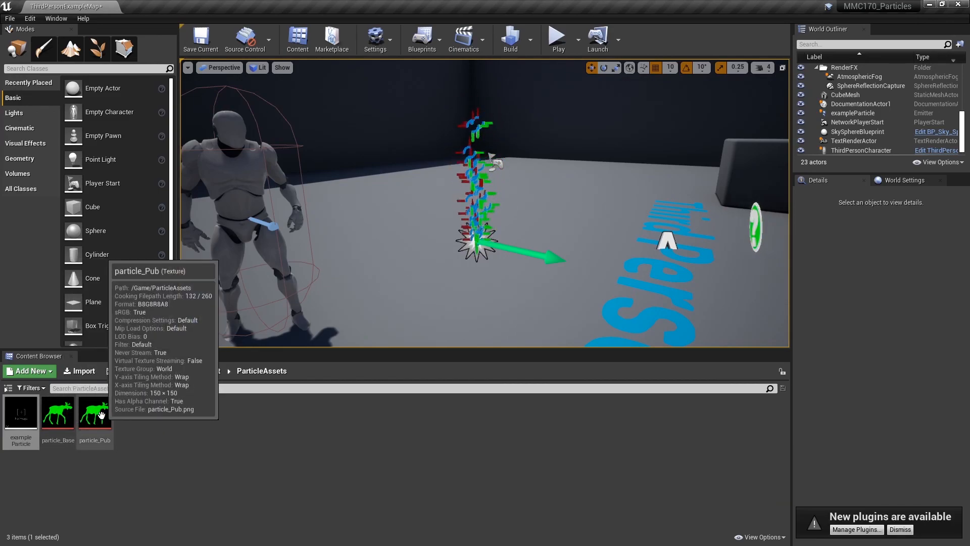
Create a material from the particle_Pub texture, keeping its default name
left_click(90, 417)
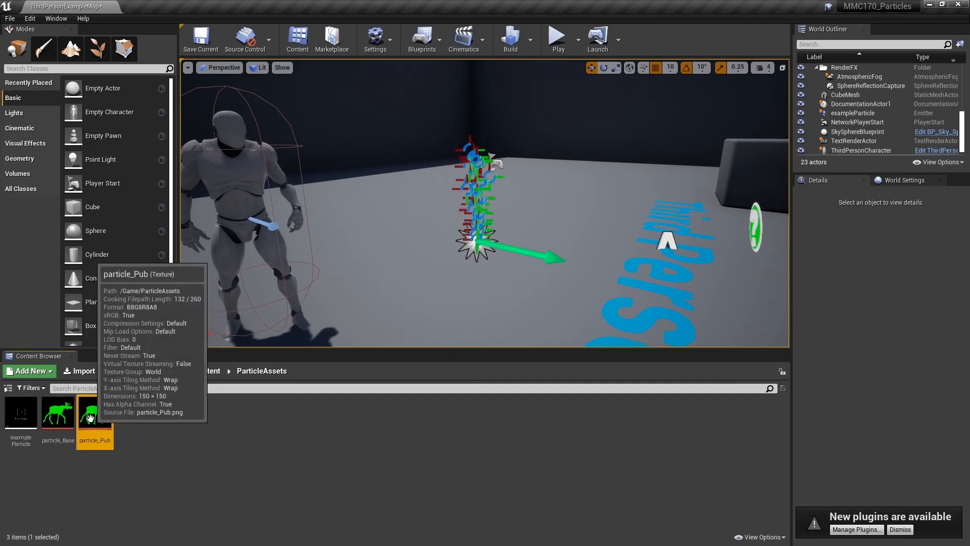
right_click(90, 418)
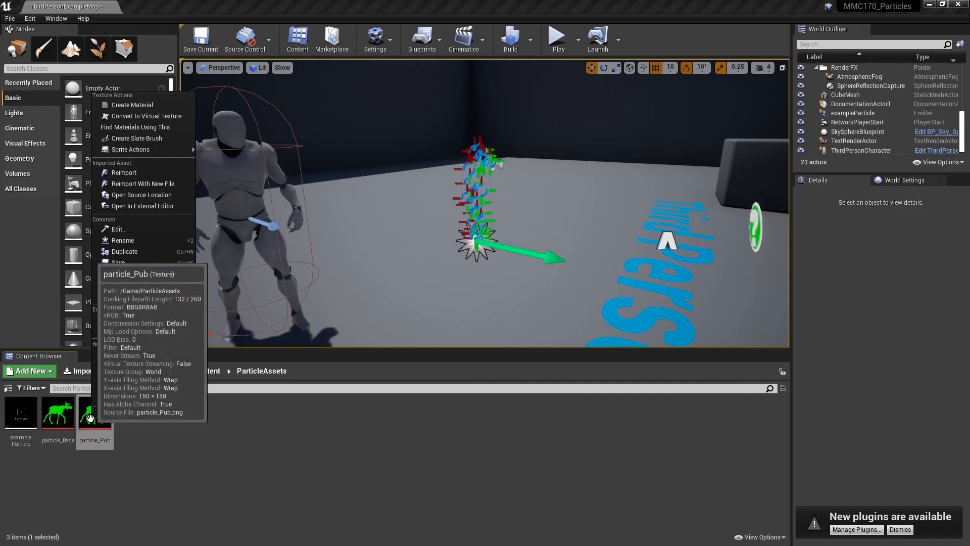
left_click(161, 447)
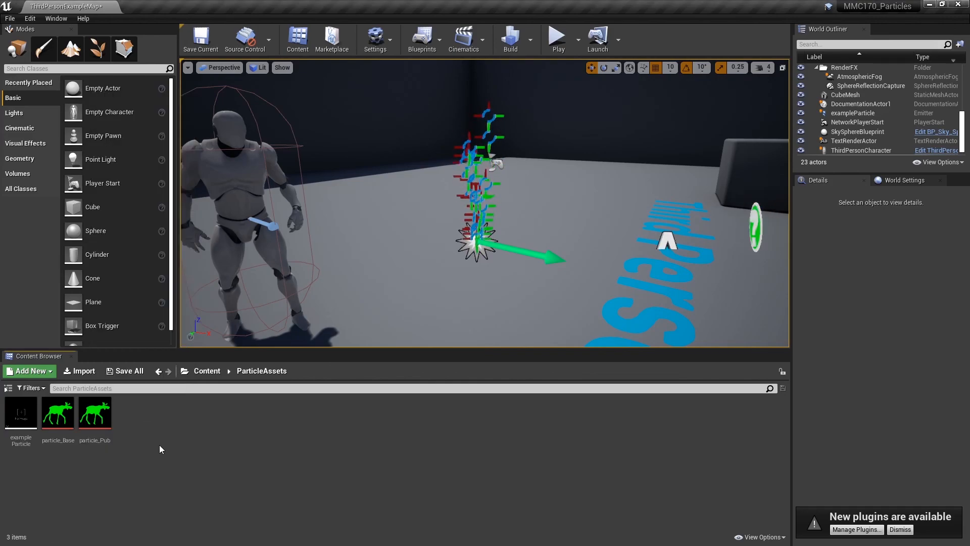
right_click(102, 419)
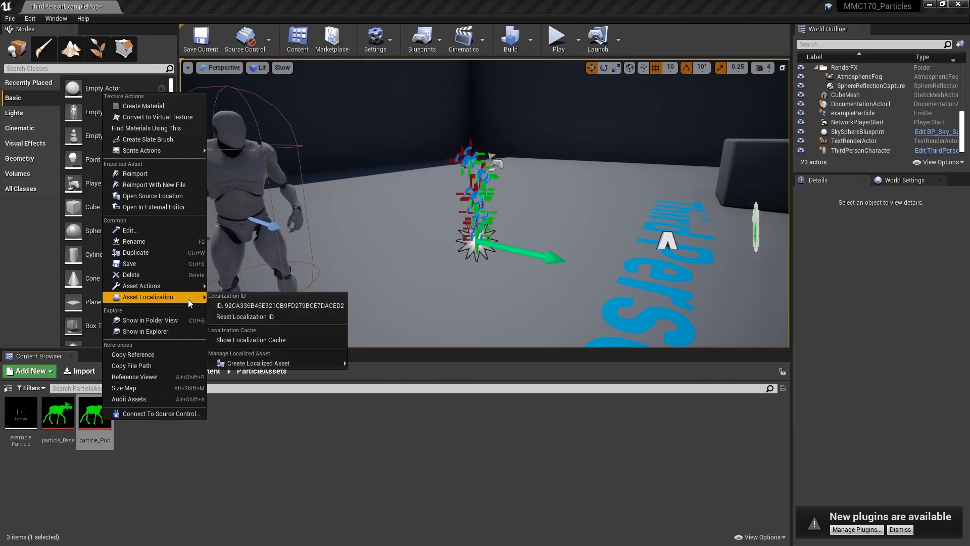
left_click(156, 106)
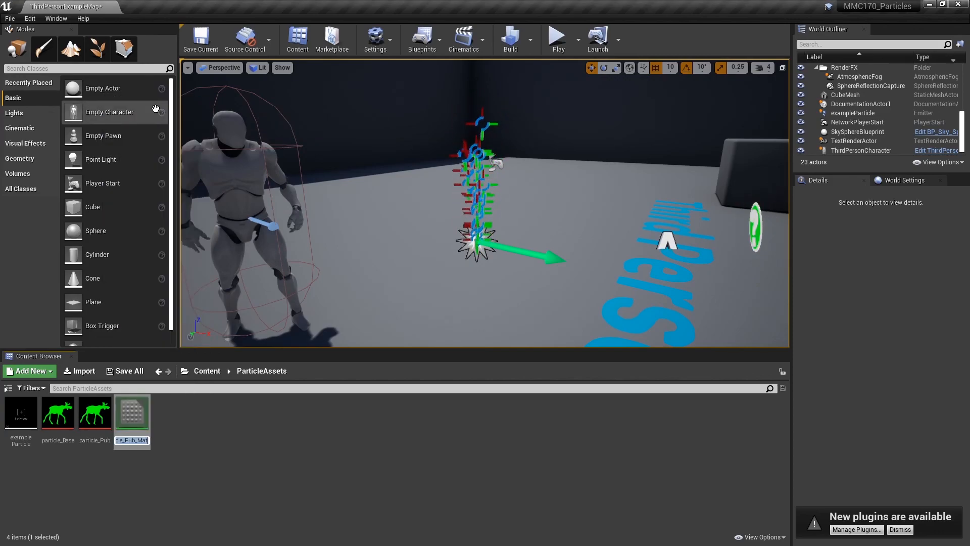
key("Return")
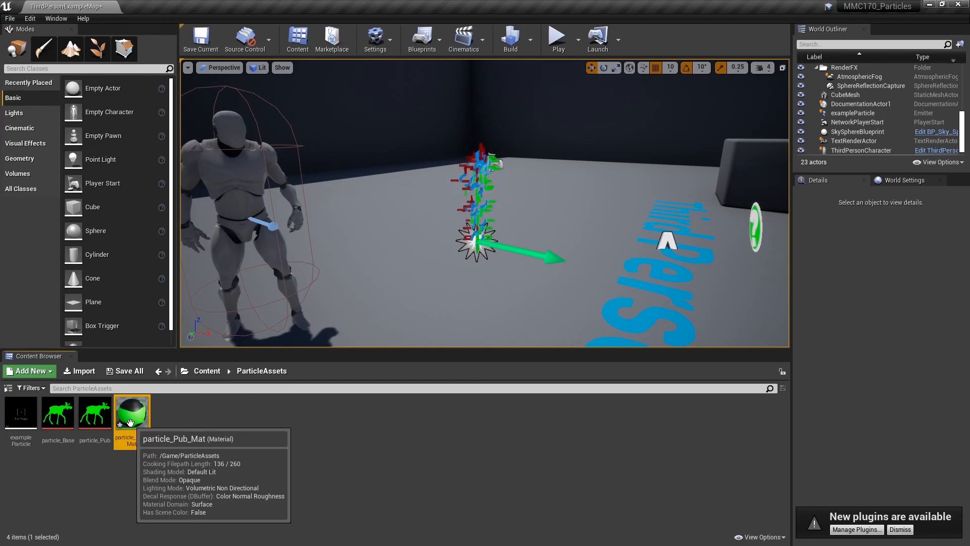
Open the particle_Pub_Mat material and set its preview mesh to a plane facing the camera
double_click(130, 422)
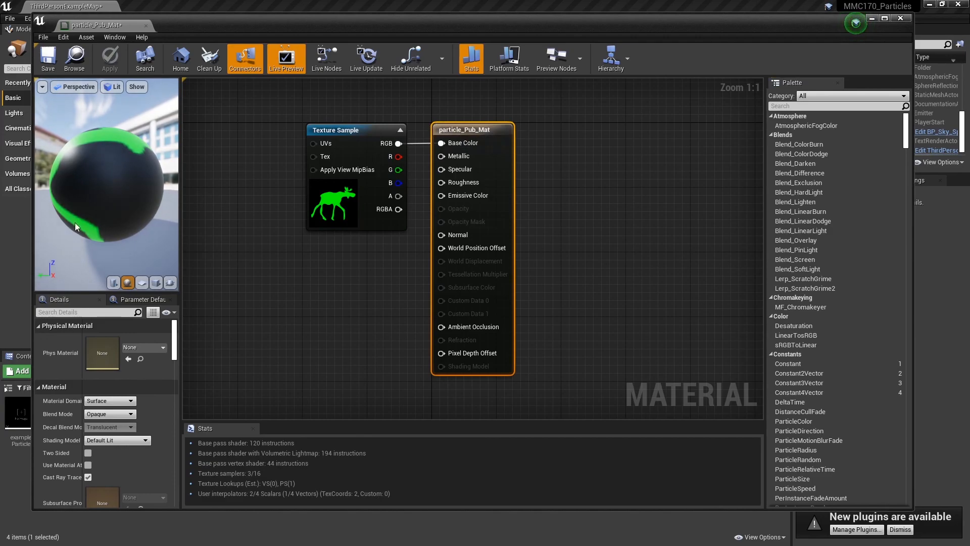
left_click_drag(106, 182, 75, 208)
left_click(142, 282)
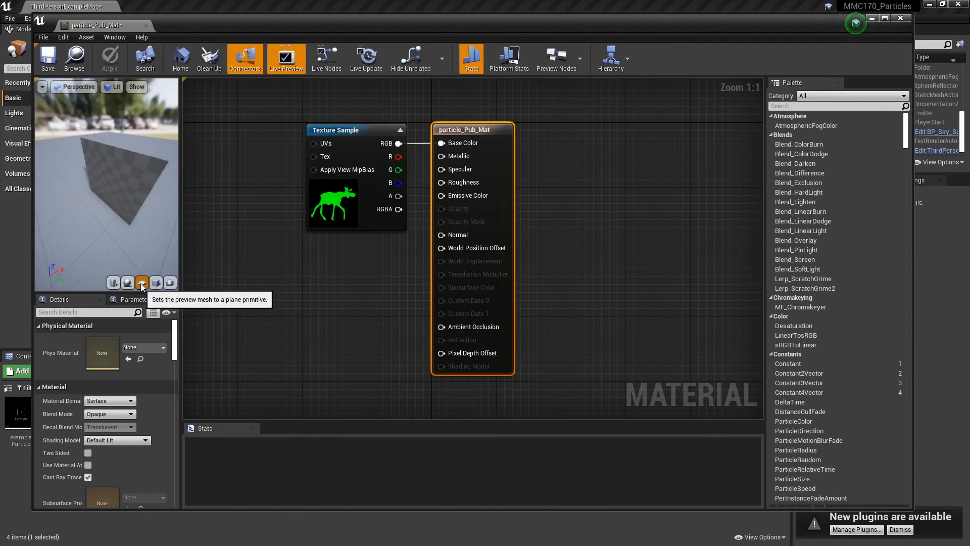
left_click_drag(126, 186, 166, 177)
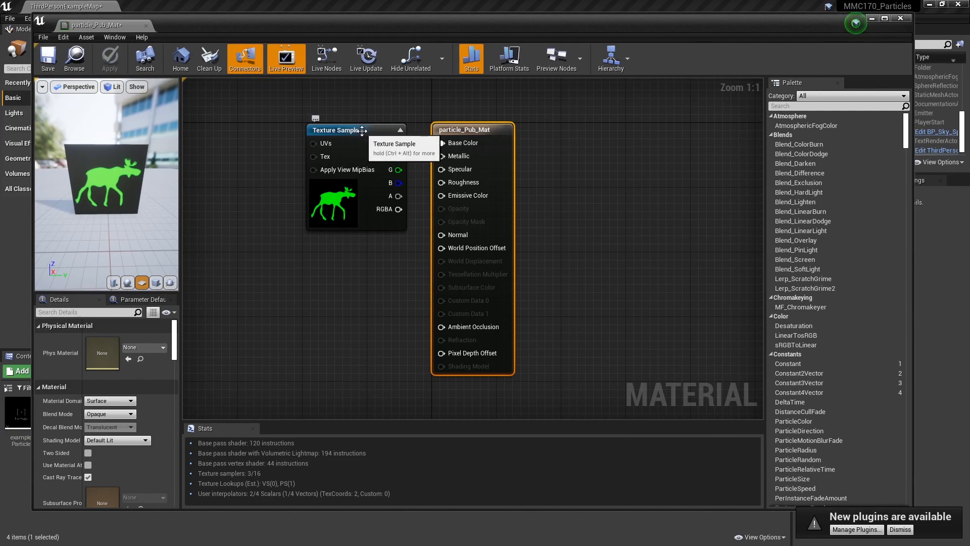
Set the blend mode of the particle_Pub_Mat material to Additive, save the material and close its editor
left_click(363, 134)
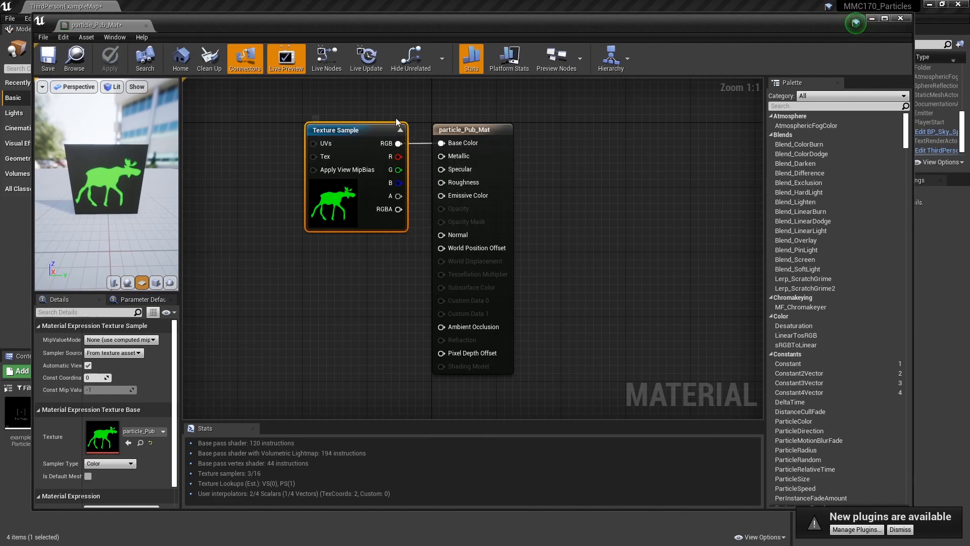
left_click(470, 131)
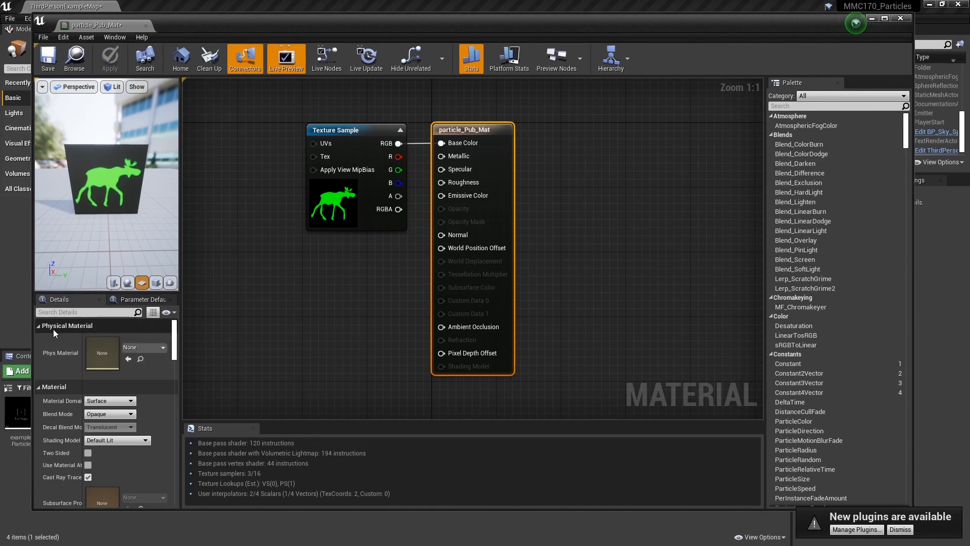
left_click(122, 414)
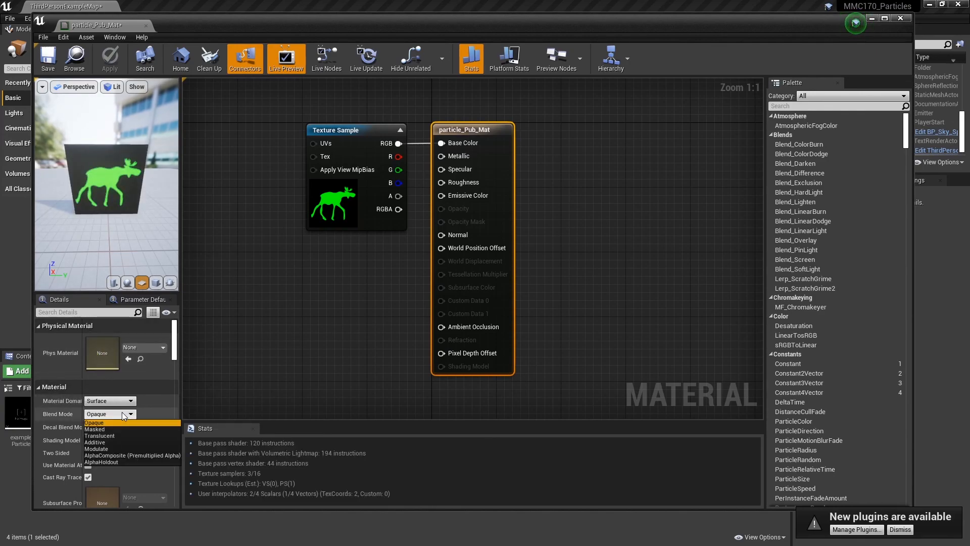
left_click(123, 442)
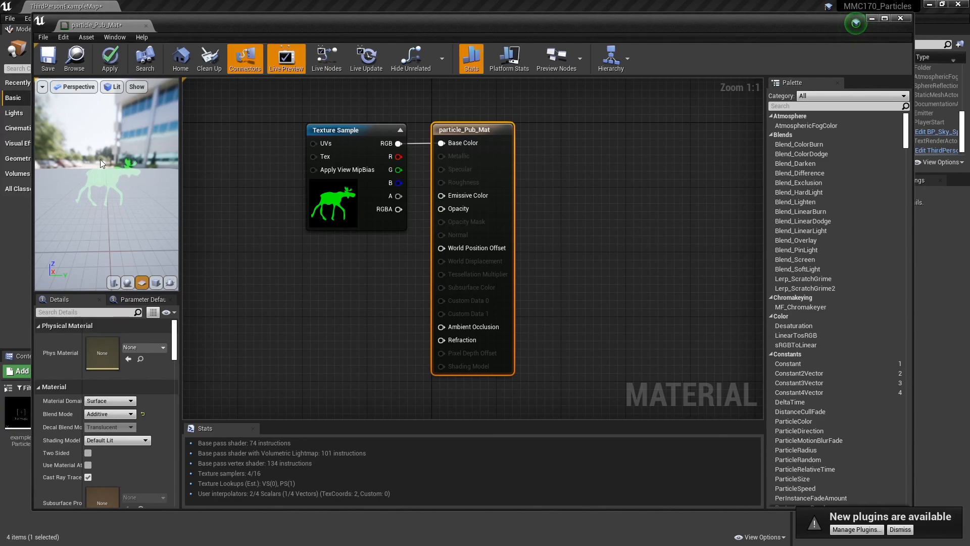
left_click(50, 63)
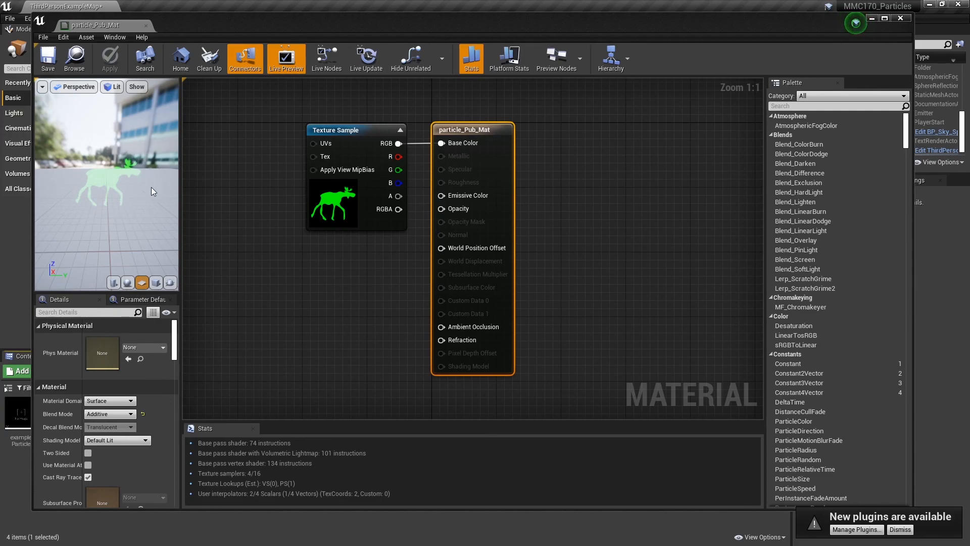
left_click(899, 20)
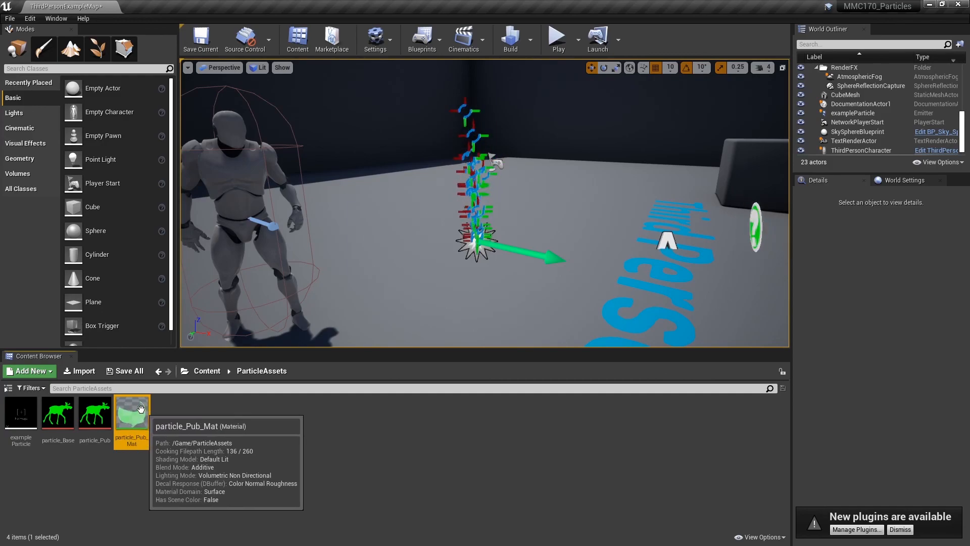
Open the exampleParticle system and assign particle_Pub_Mat as the material in the emitter's Required module
double_click(28, 426)
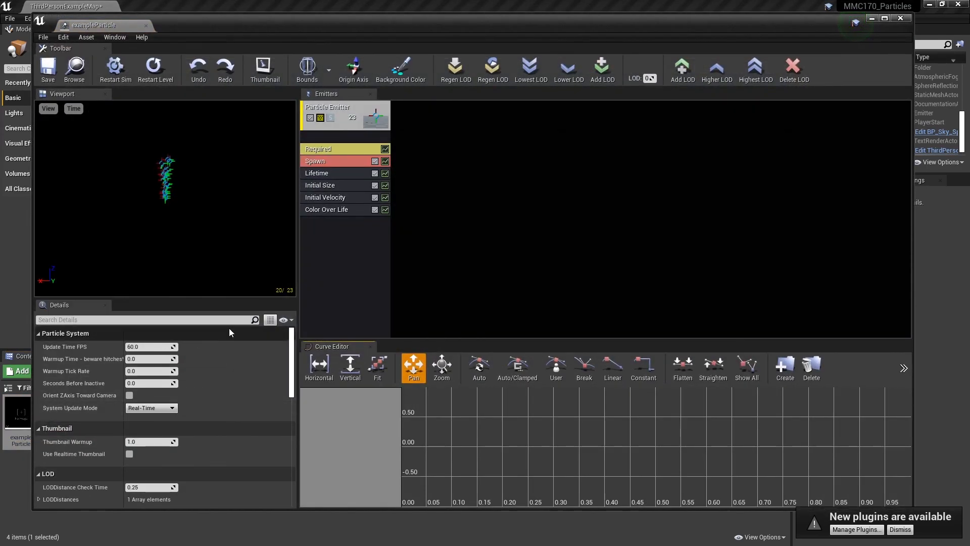
left_click(338, 150)
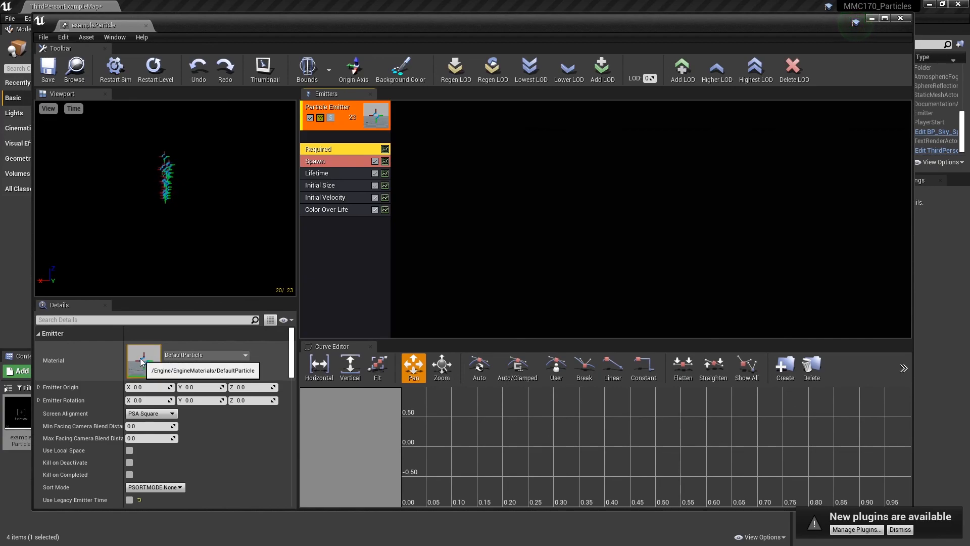
left_click(185, 356)
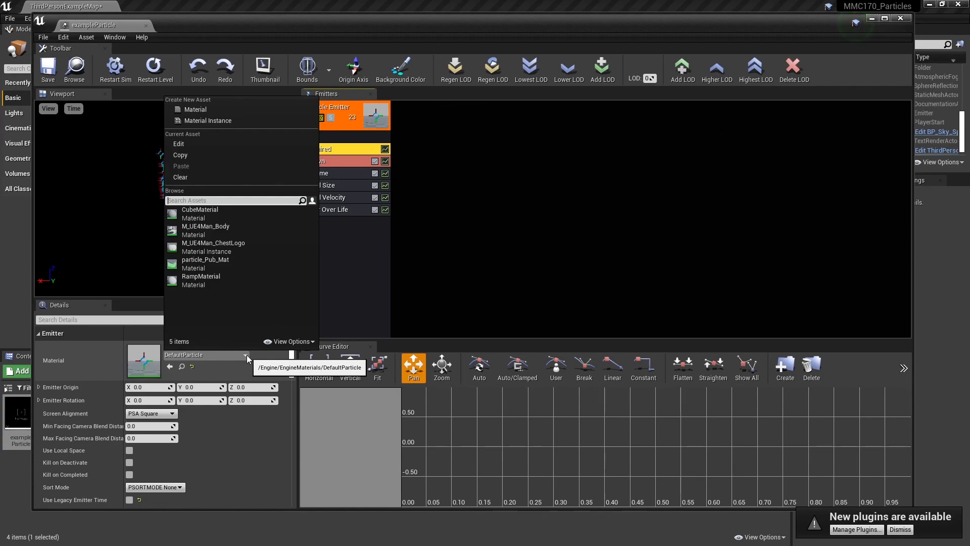
left_click(200, 266)
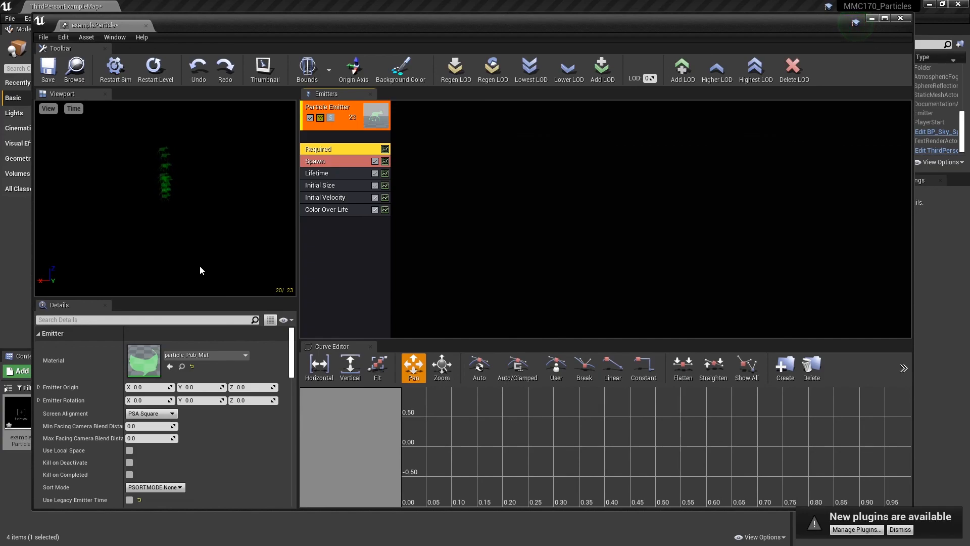
Check the moose particles up close in the preview, save the exampleParticle system and close its editor
scroll(173, 226, "up", 5)
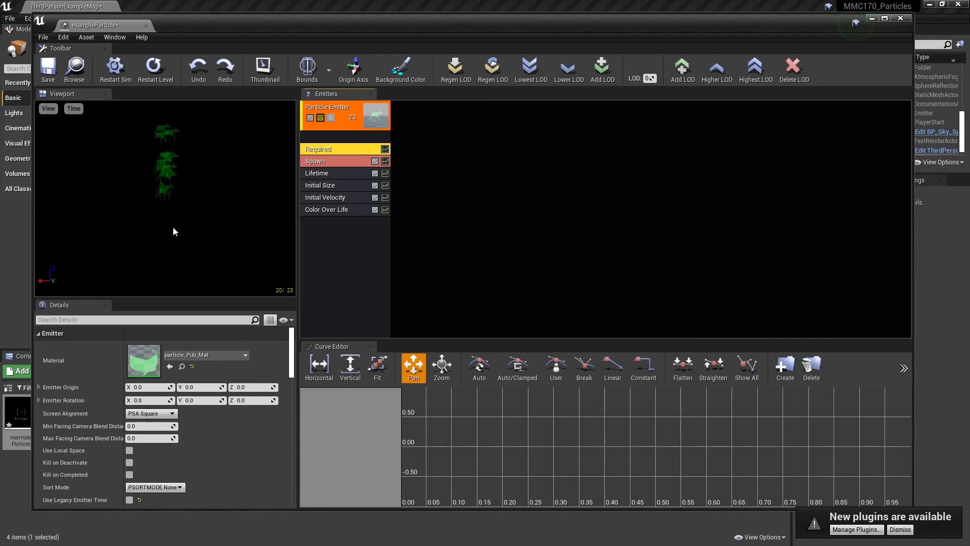
right_click_drag(178, 206, 200, 191)
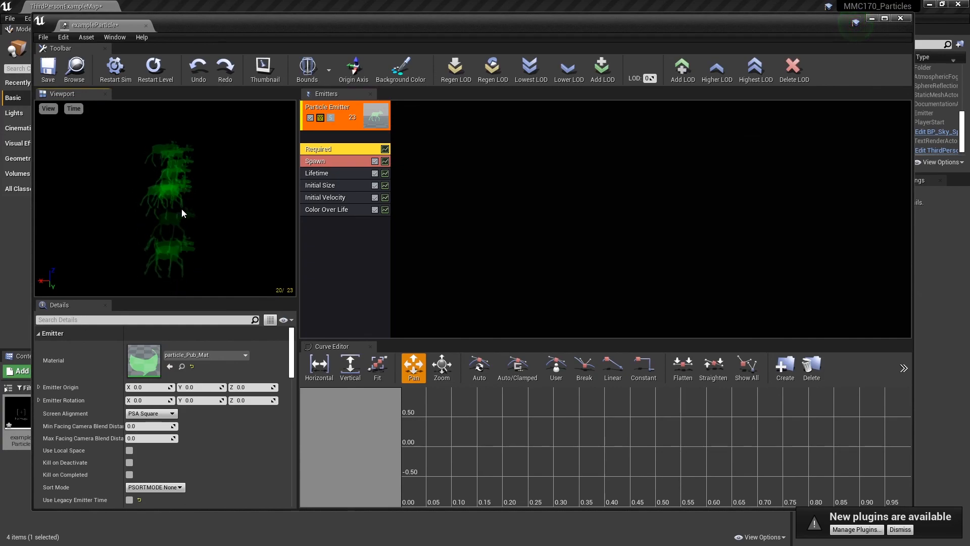
left_click(47, 65)
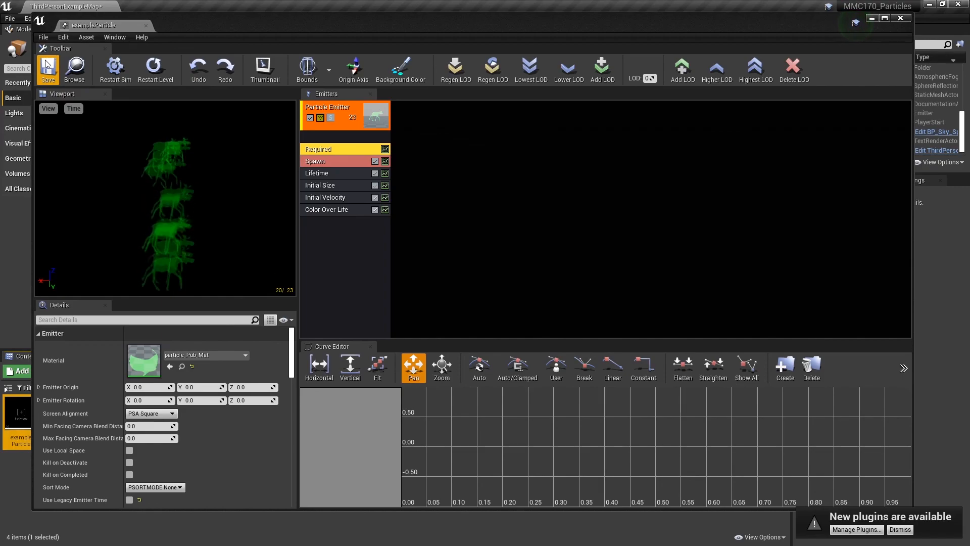
left_click(900, 18)
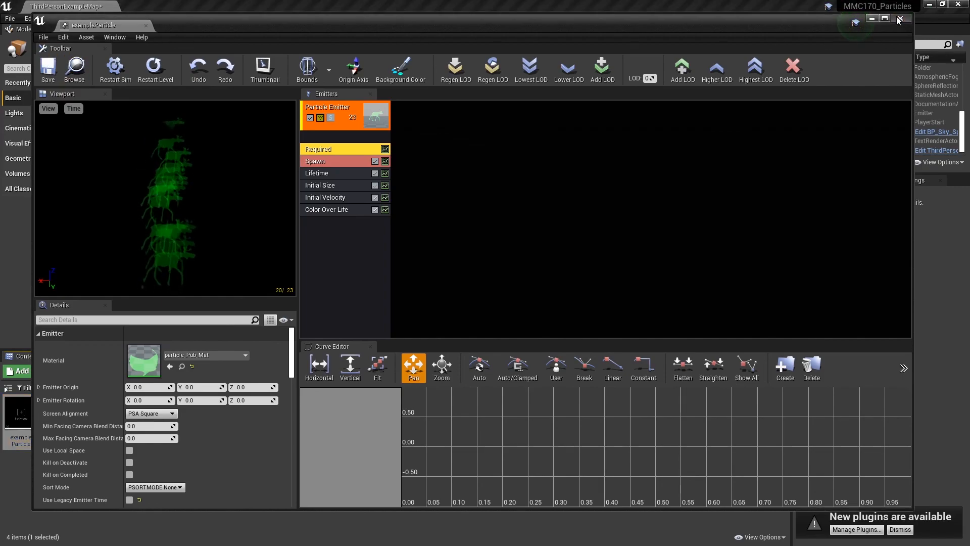
Play the level, walk the character around the particle emitter to examine the moose particles, and end the play session
left_click(557, 39)
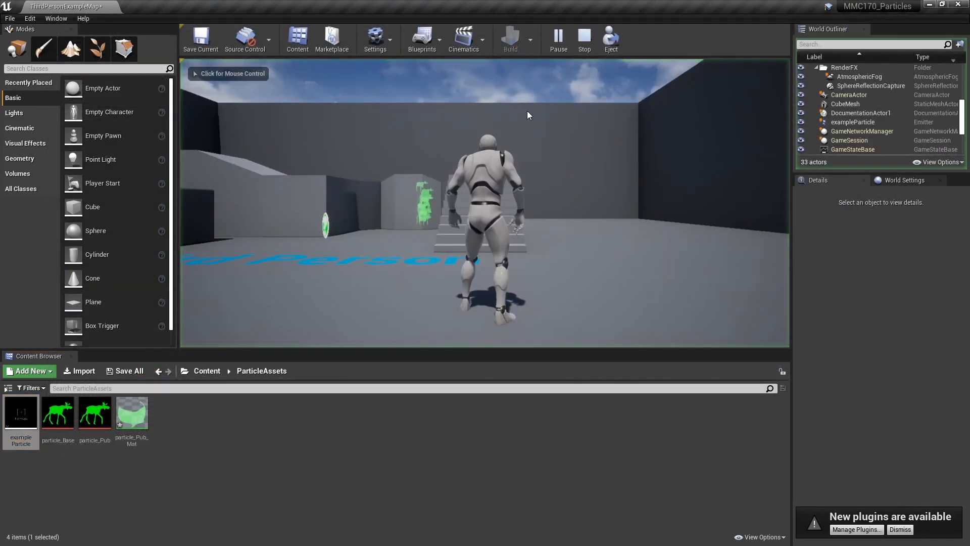
key("w")
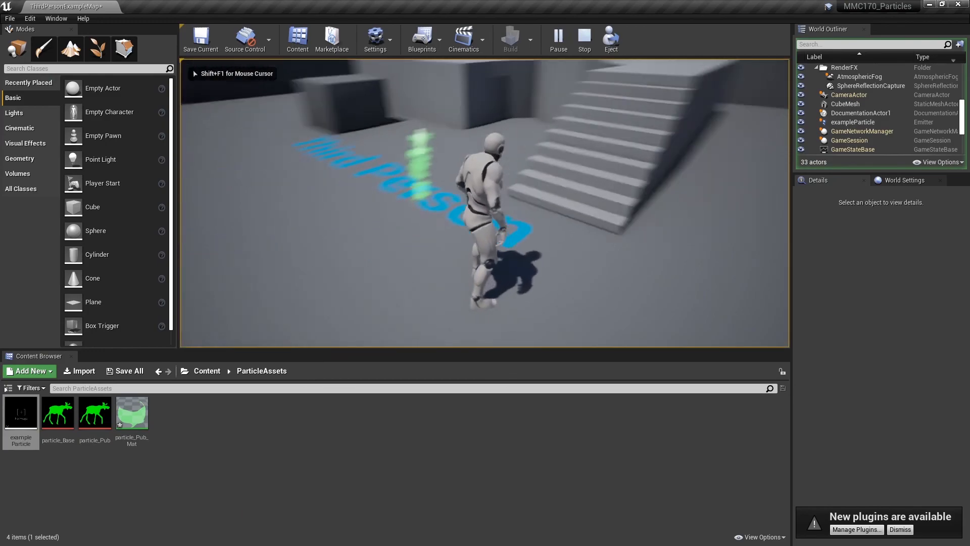
key("w")
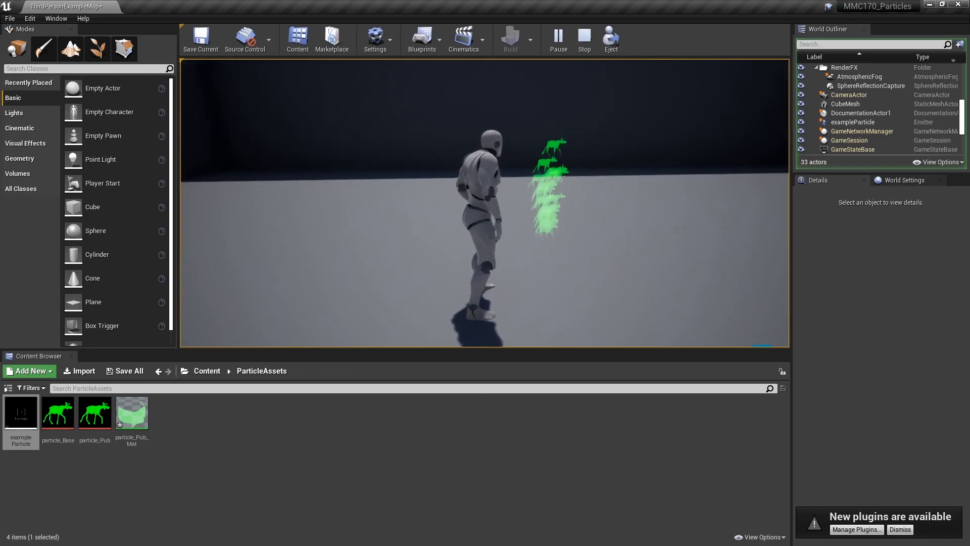
key("Escape")
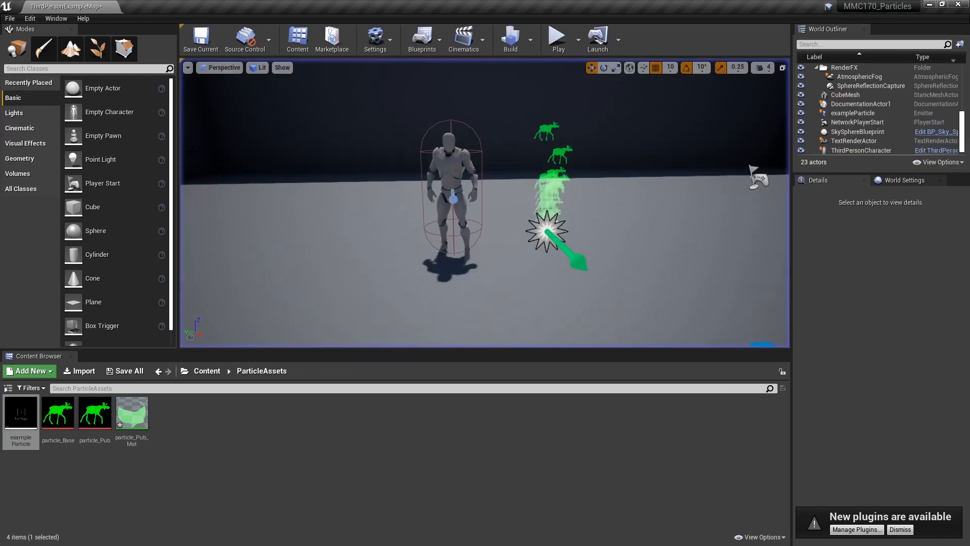